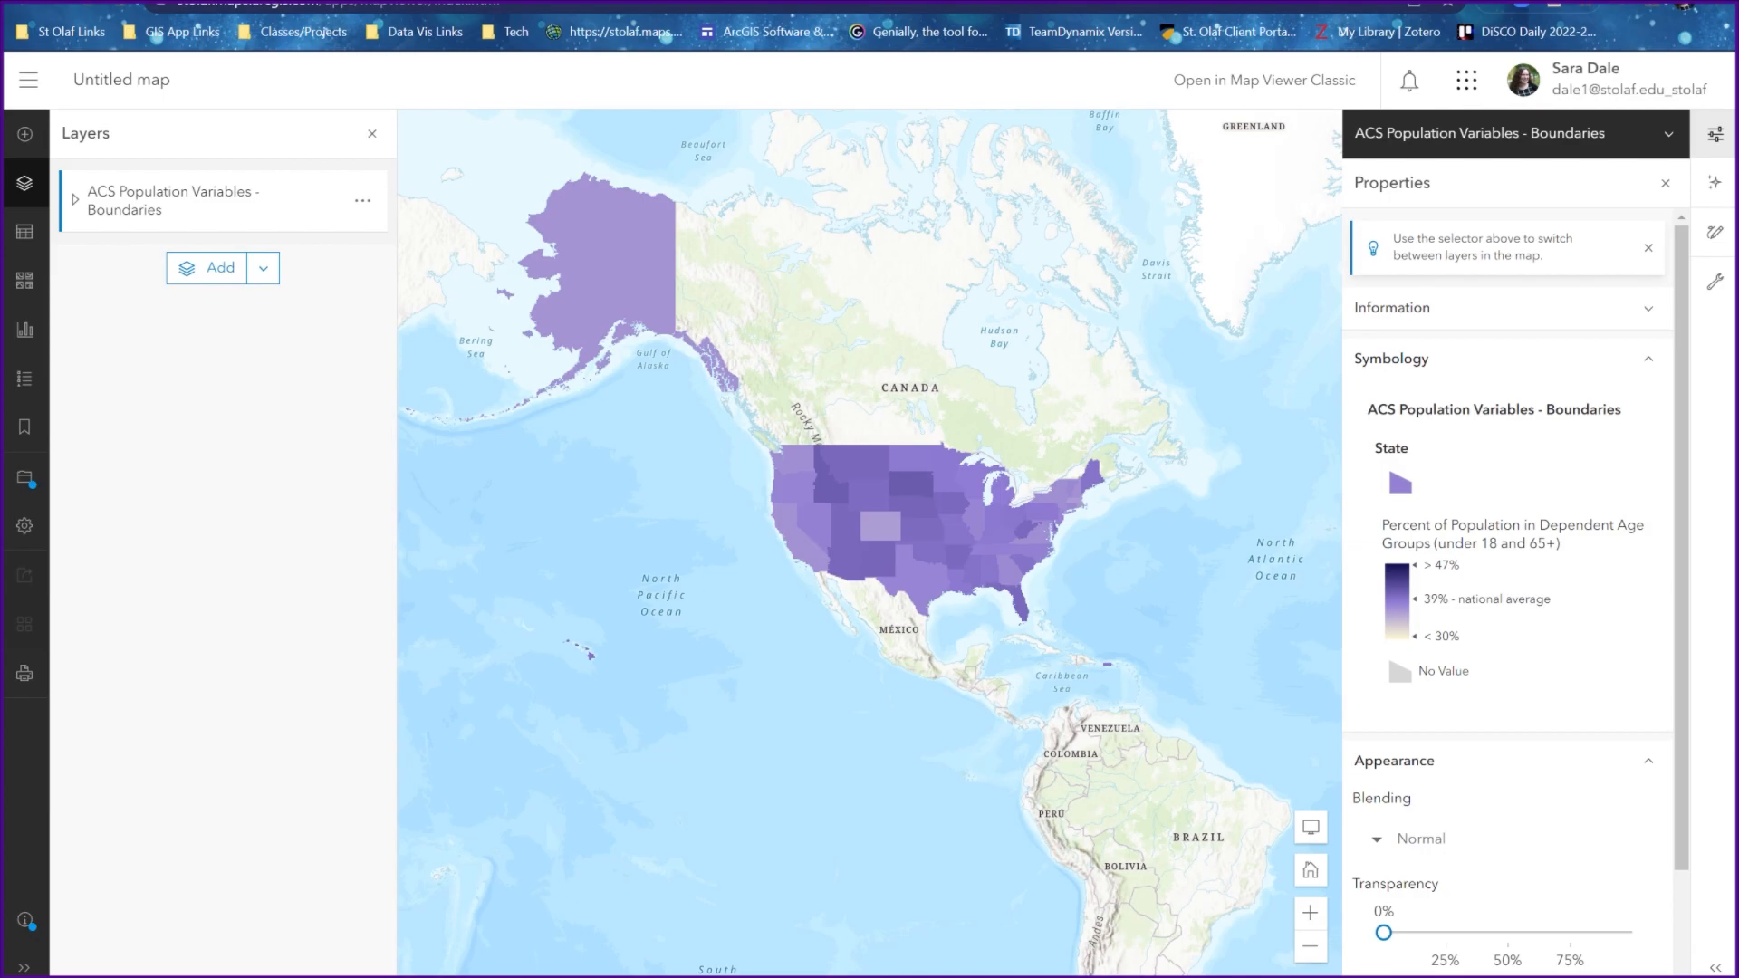
Examine how the ACS population layer switches between state, county and tract boundaries across map scales, from the whole country to the Minneapolis area
left_click_drag(770, 596, 615, 551)
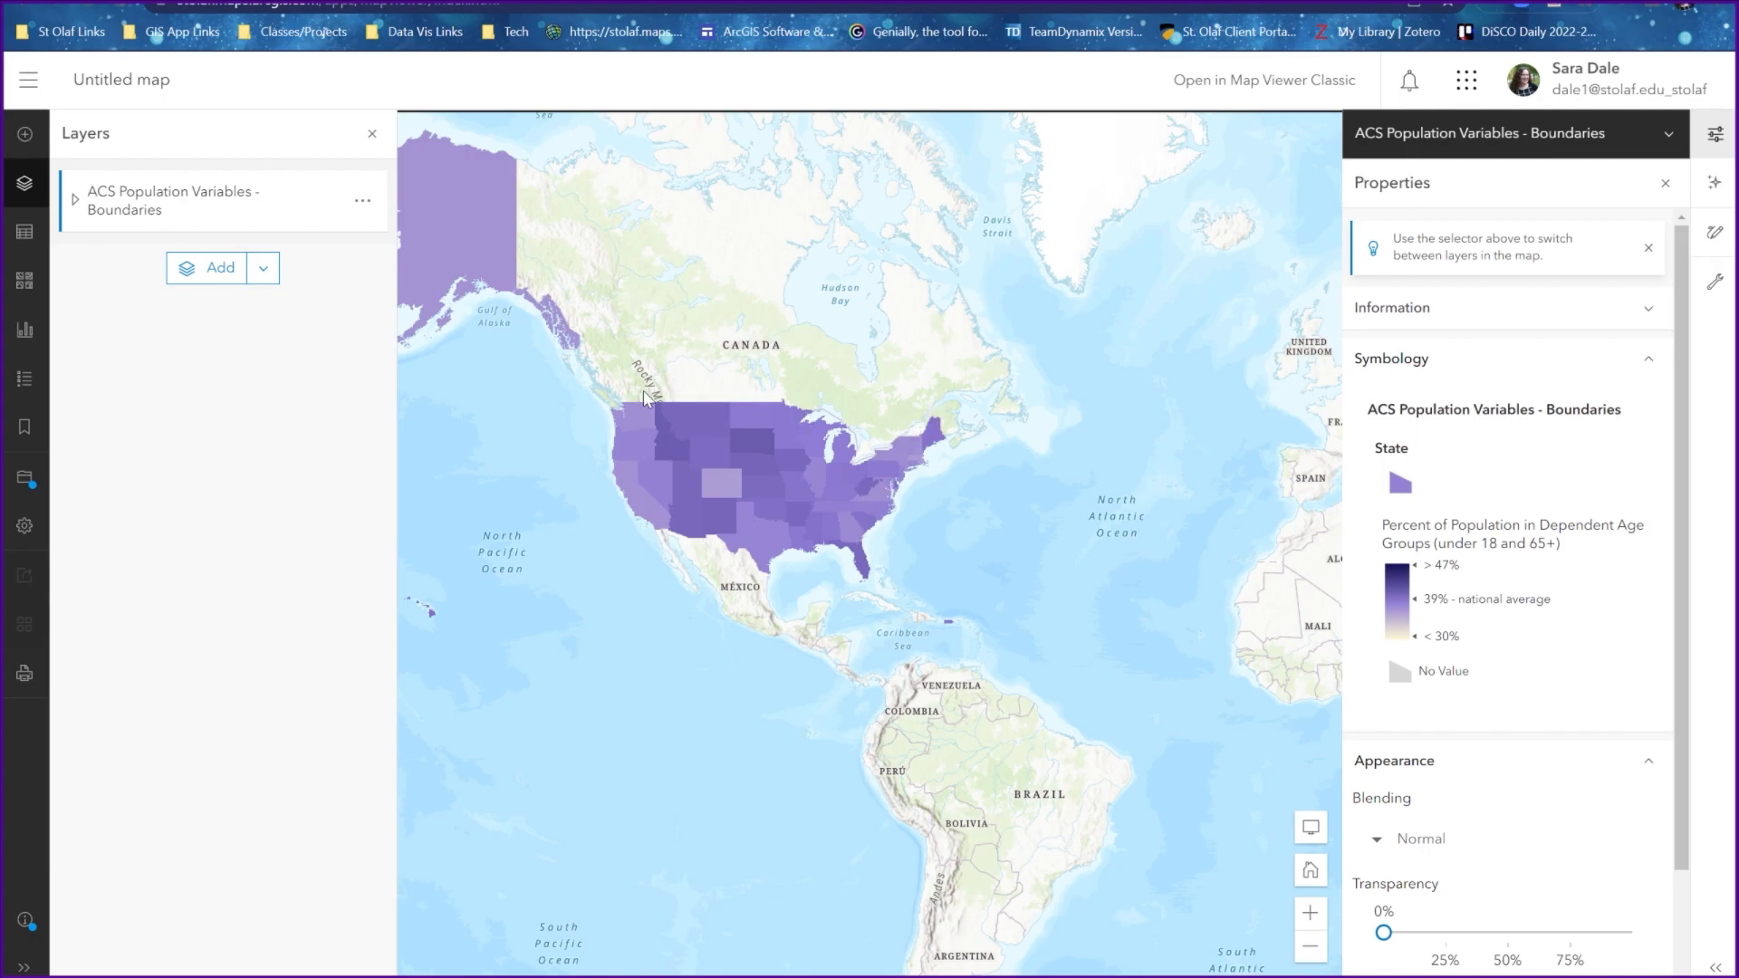
scroll(688, 516, "up", 4)
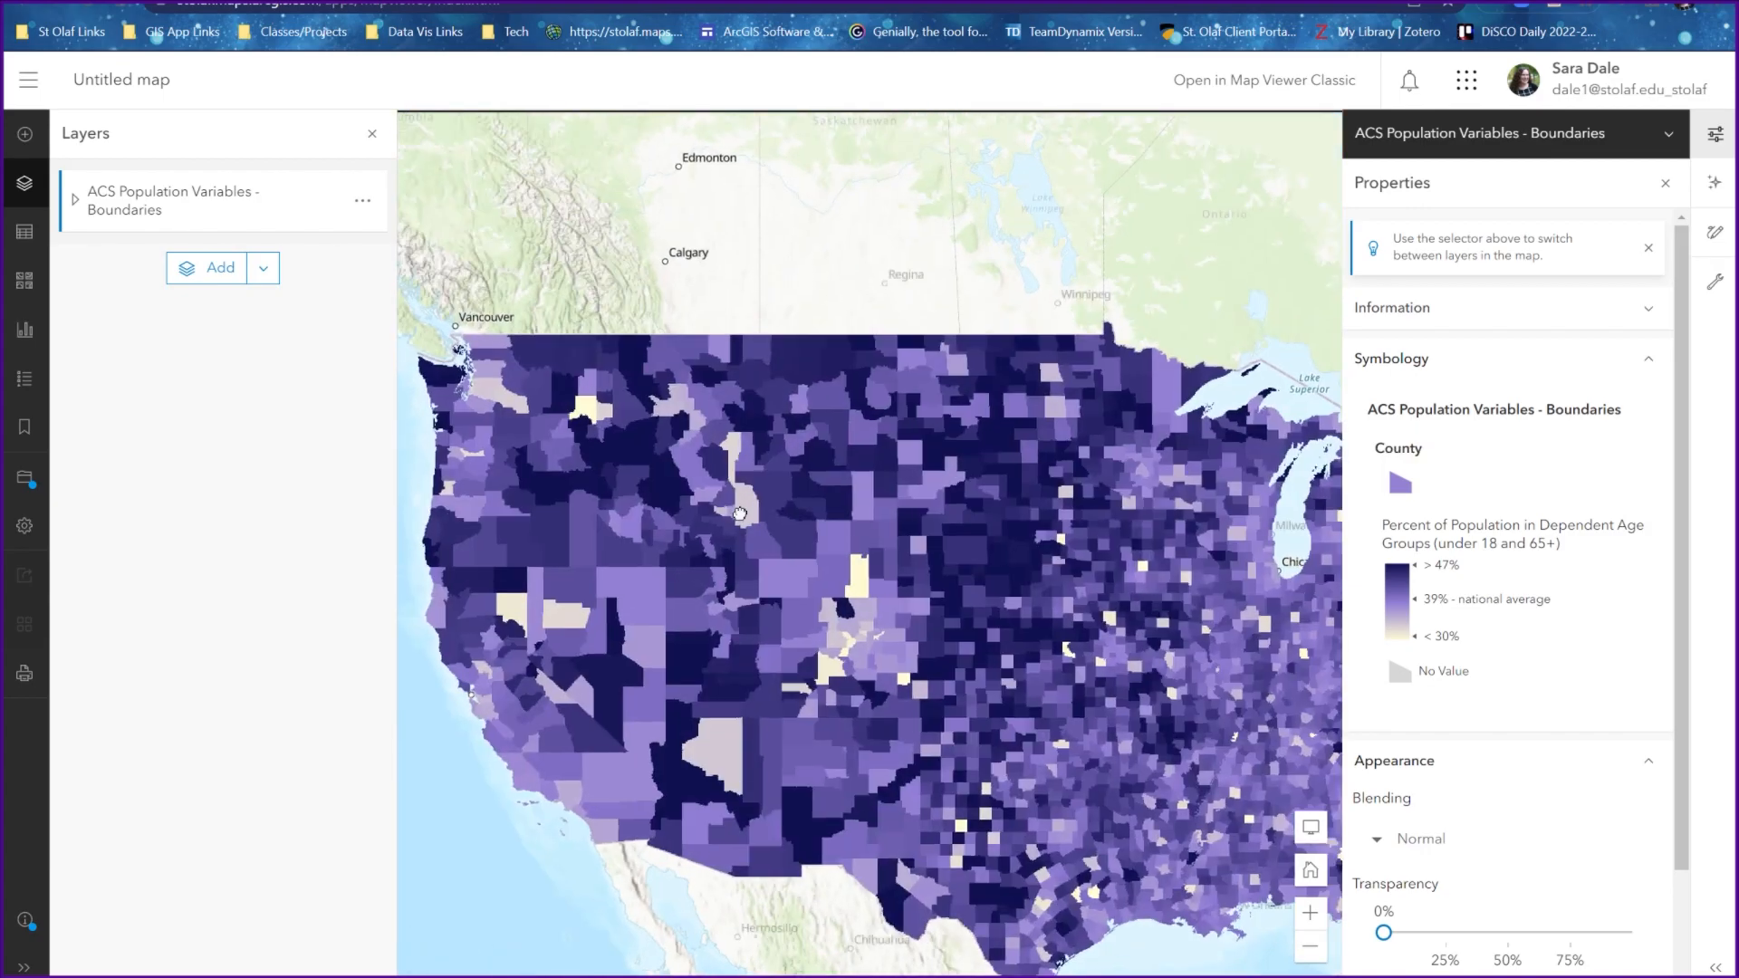
left_click_drag(958, 557, 806, 470)
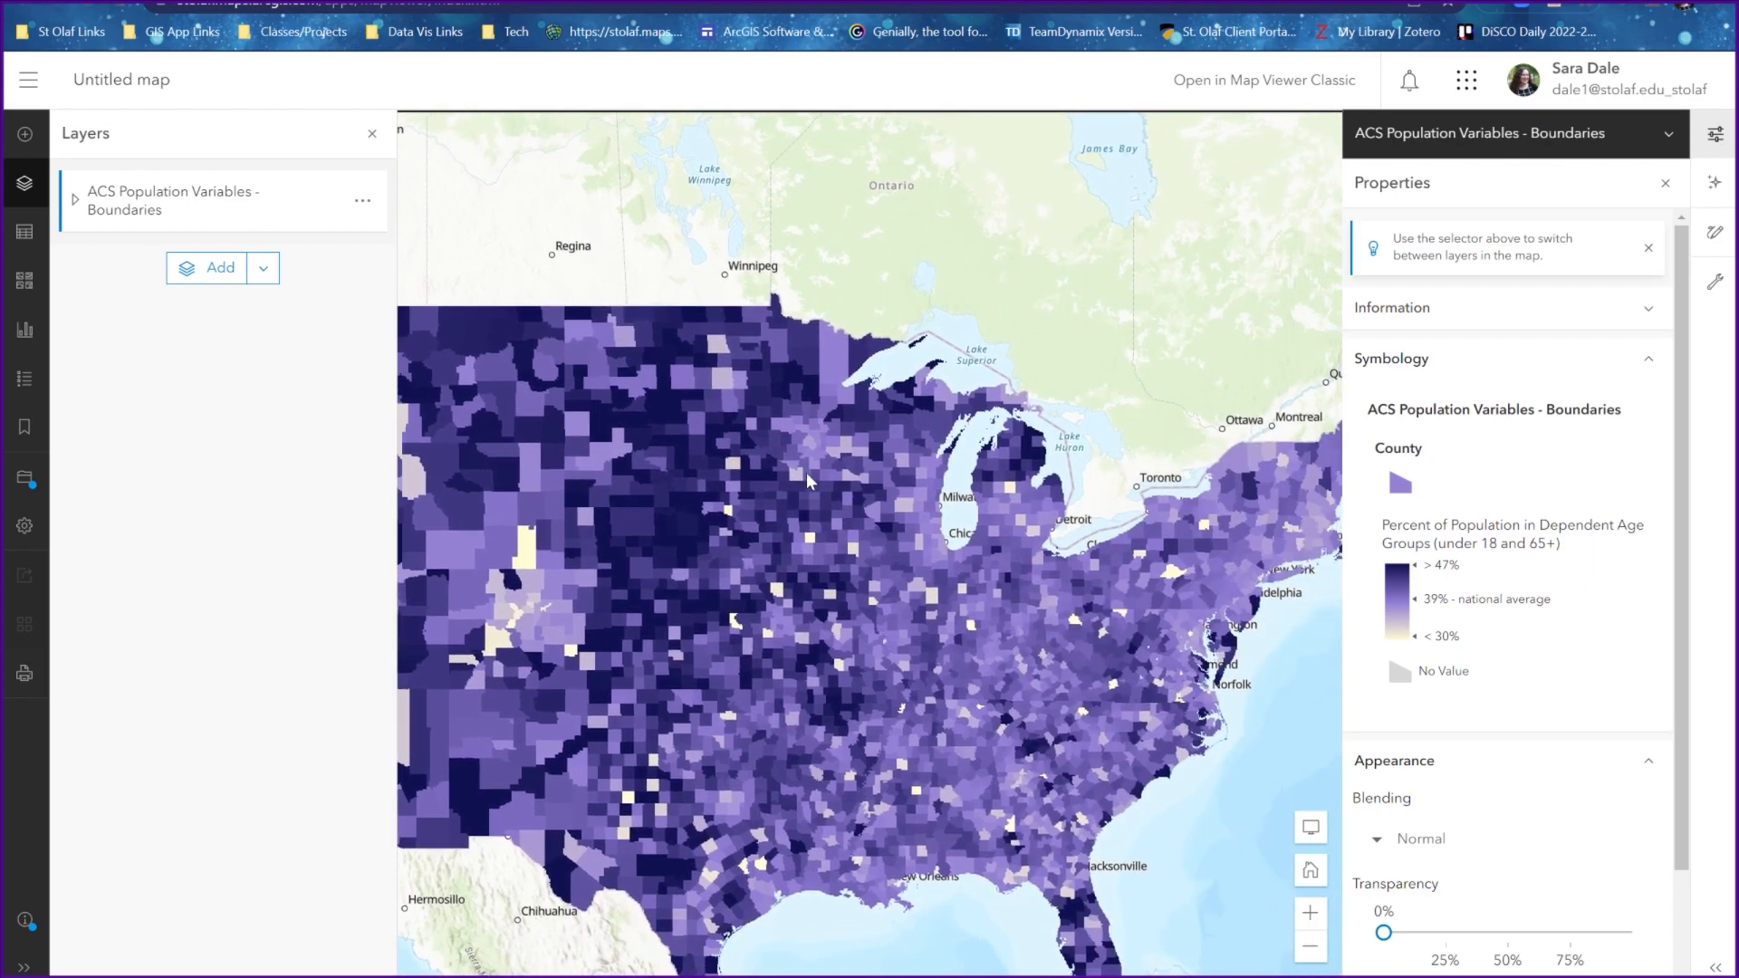
scroll(723, 644, "up", 5)
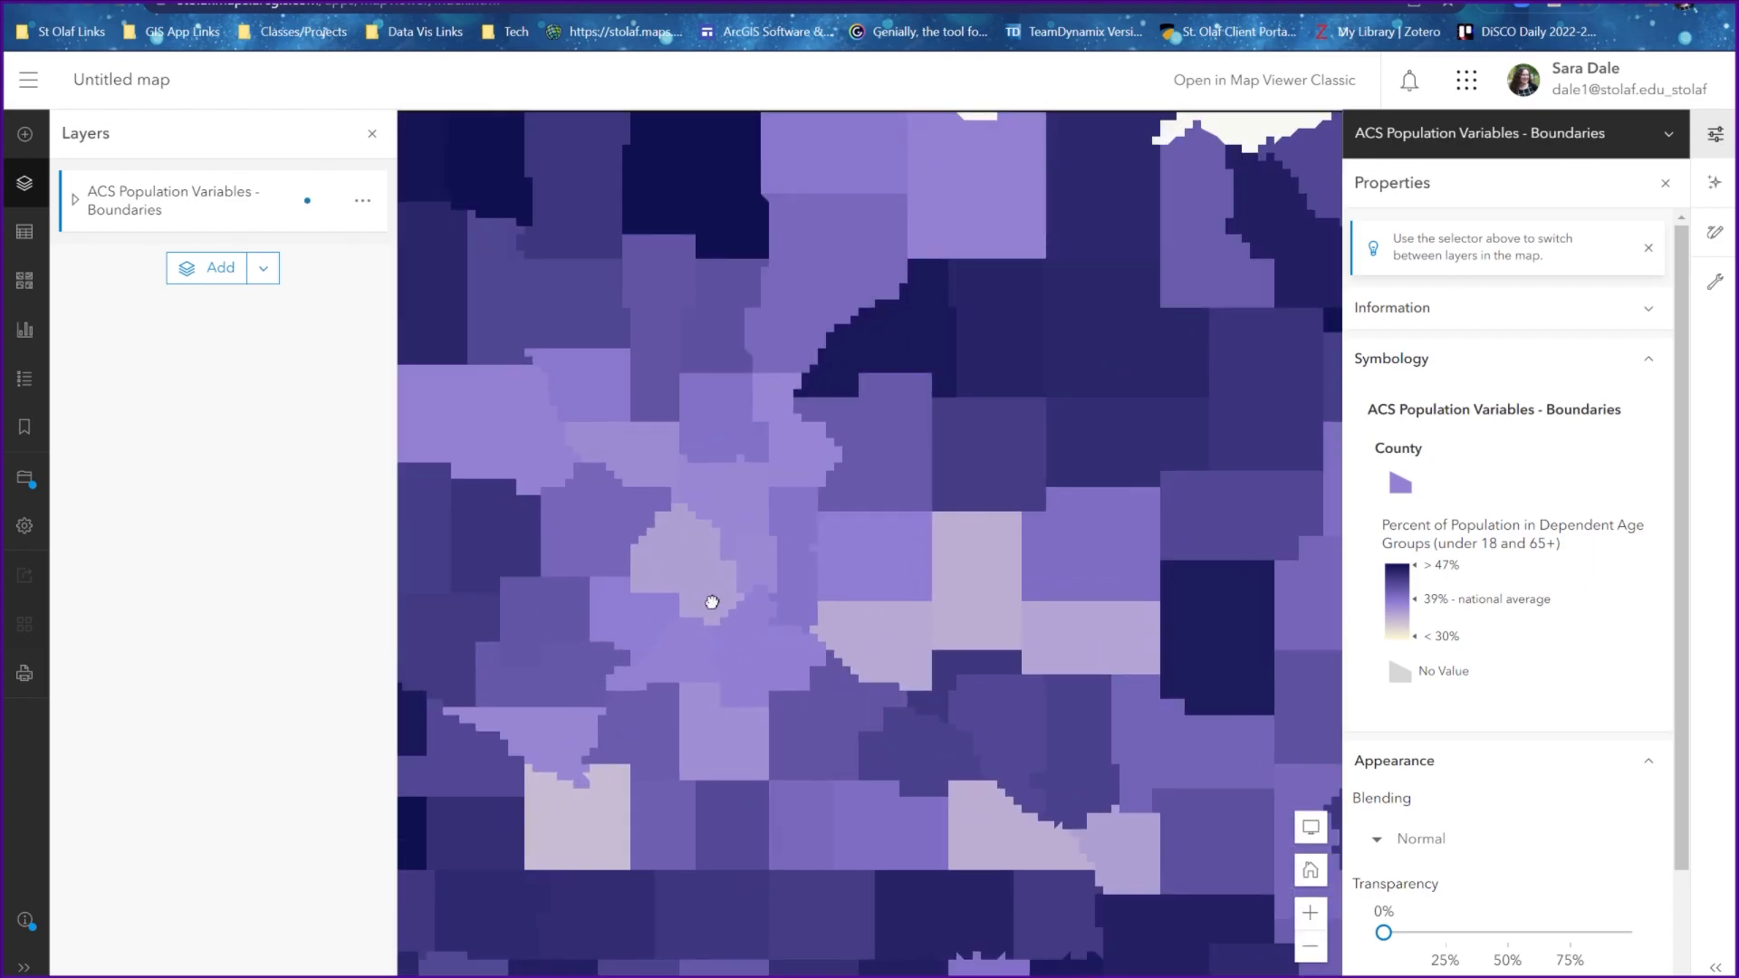
scroll(714, 619, "up", 2)
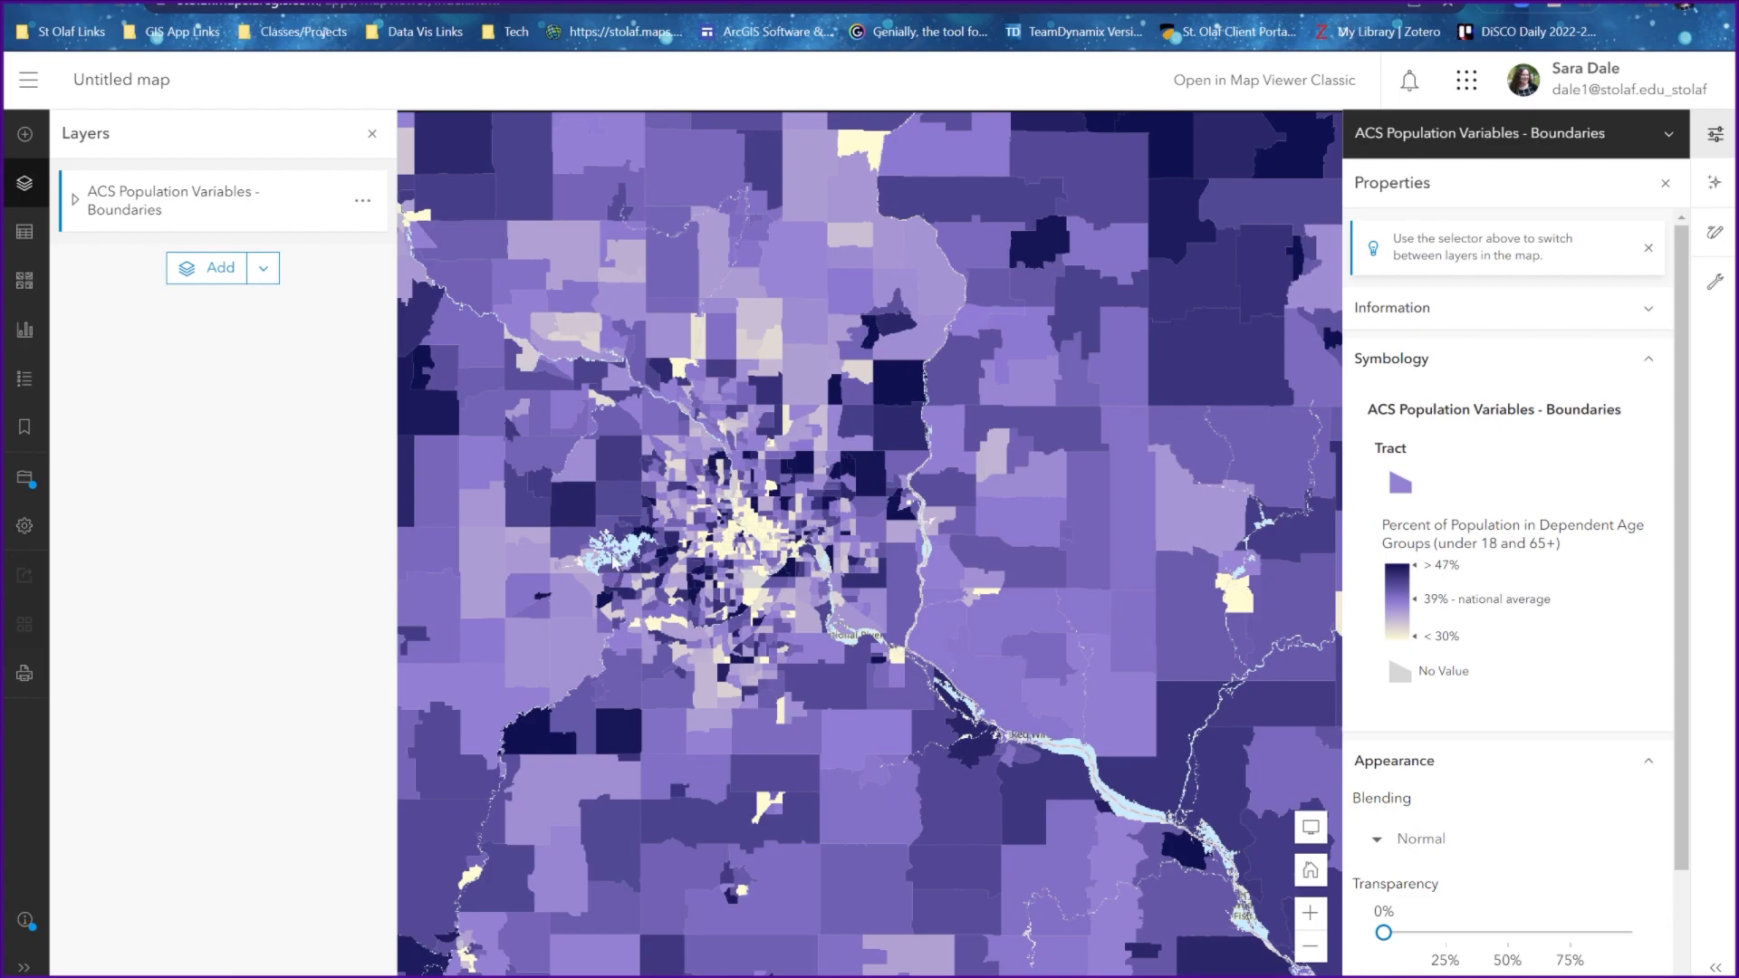
left_click_drag(837, 544, 996, 622)
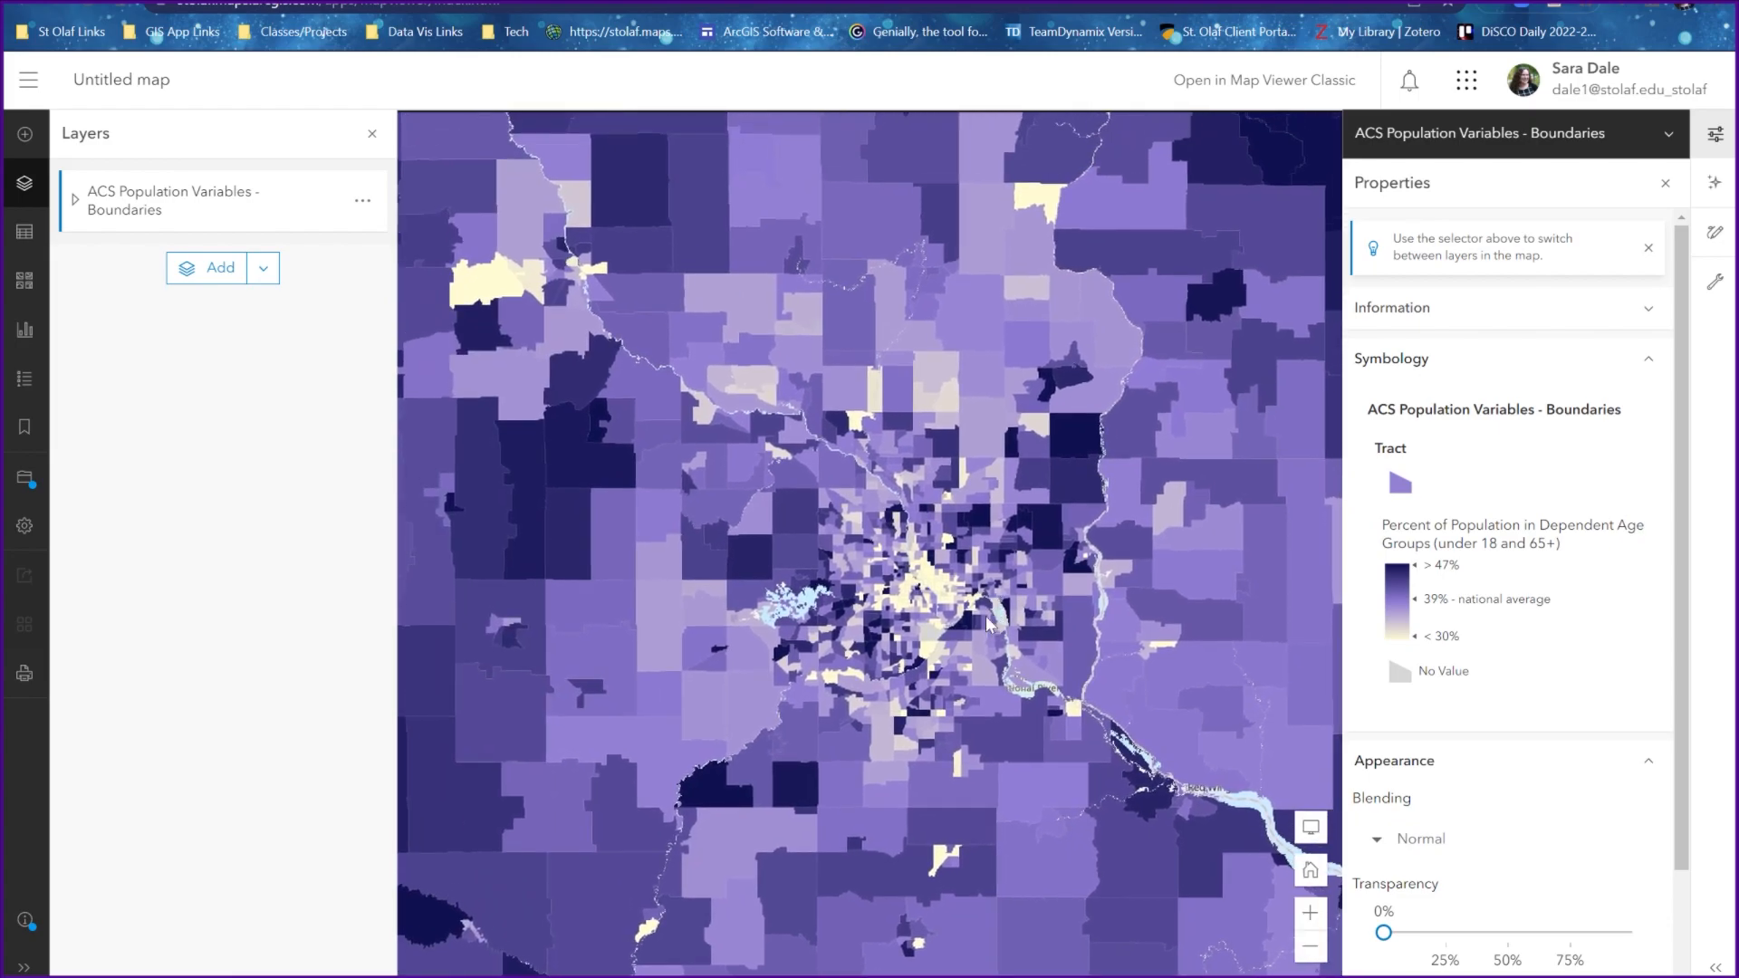
scroll(987, 621, "down", 2)
scroll(985, 615, "down", 3)
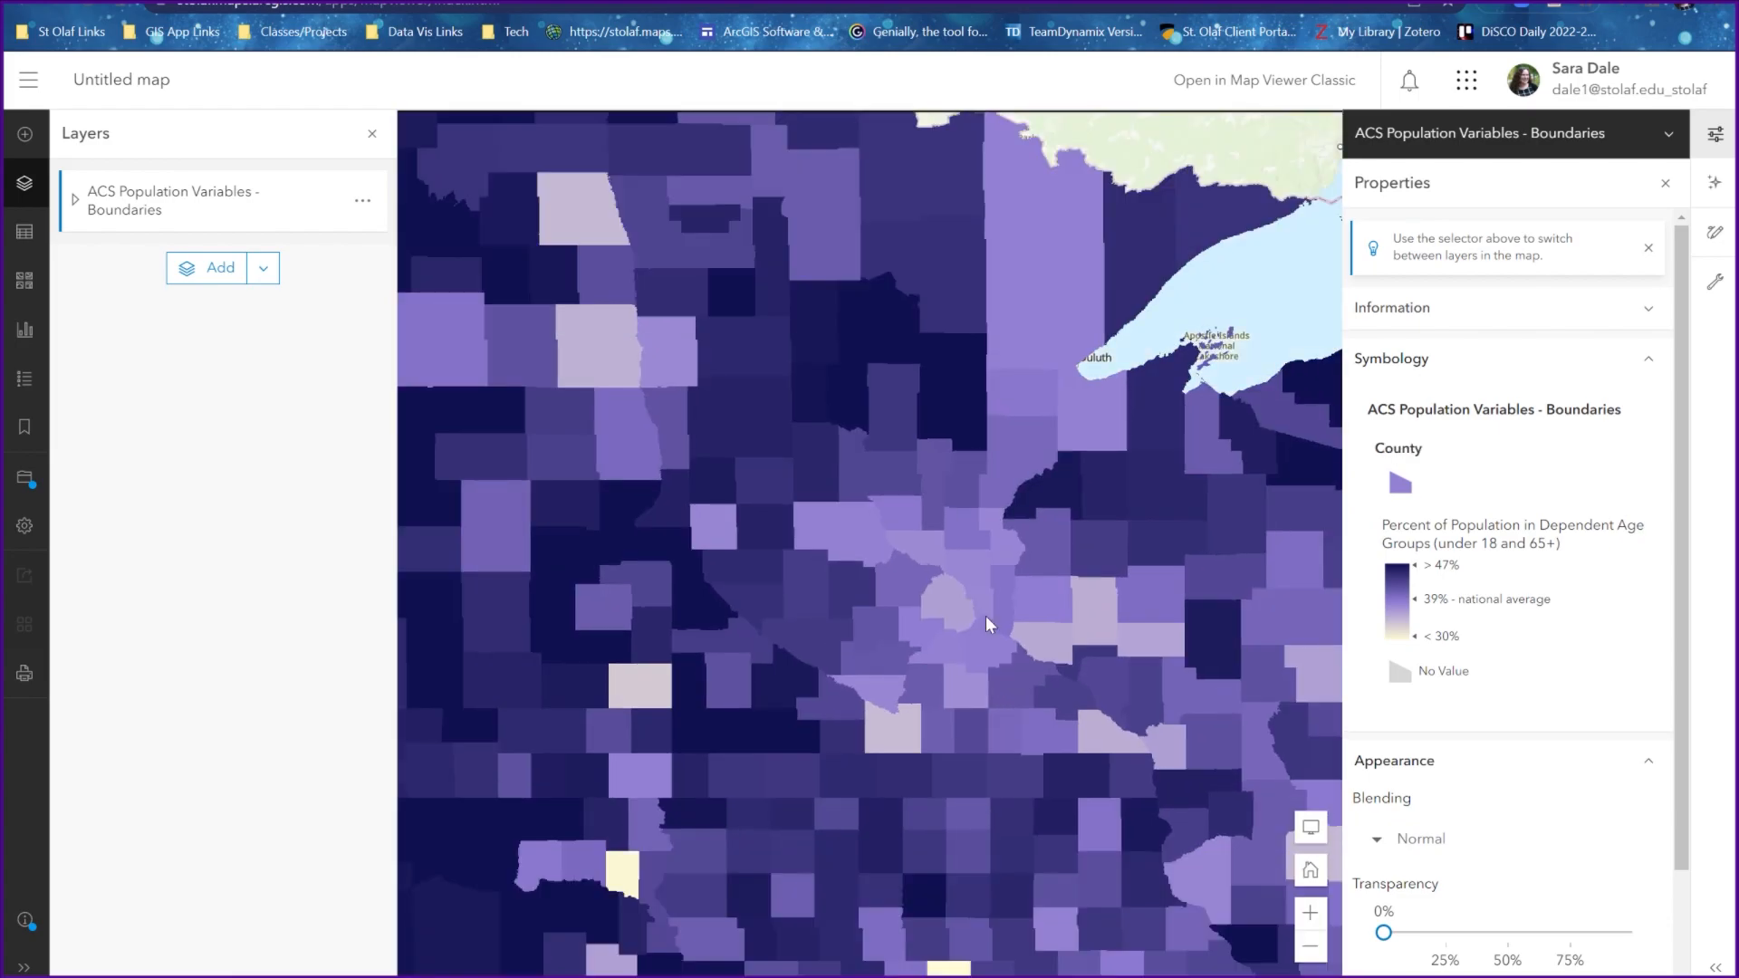
scroll(985, 616, "down", 2)
scroll(947, 655, "down", 2)
left_click_drag(948, 655, 889, 504)
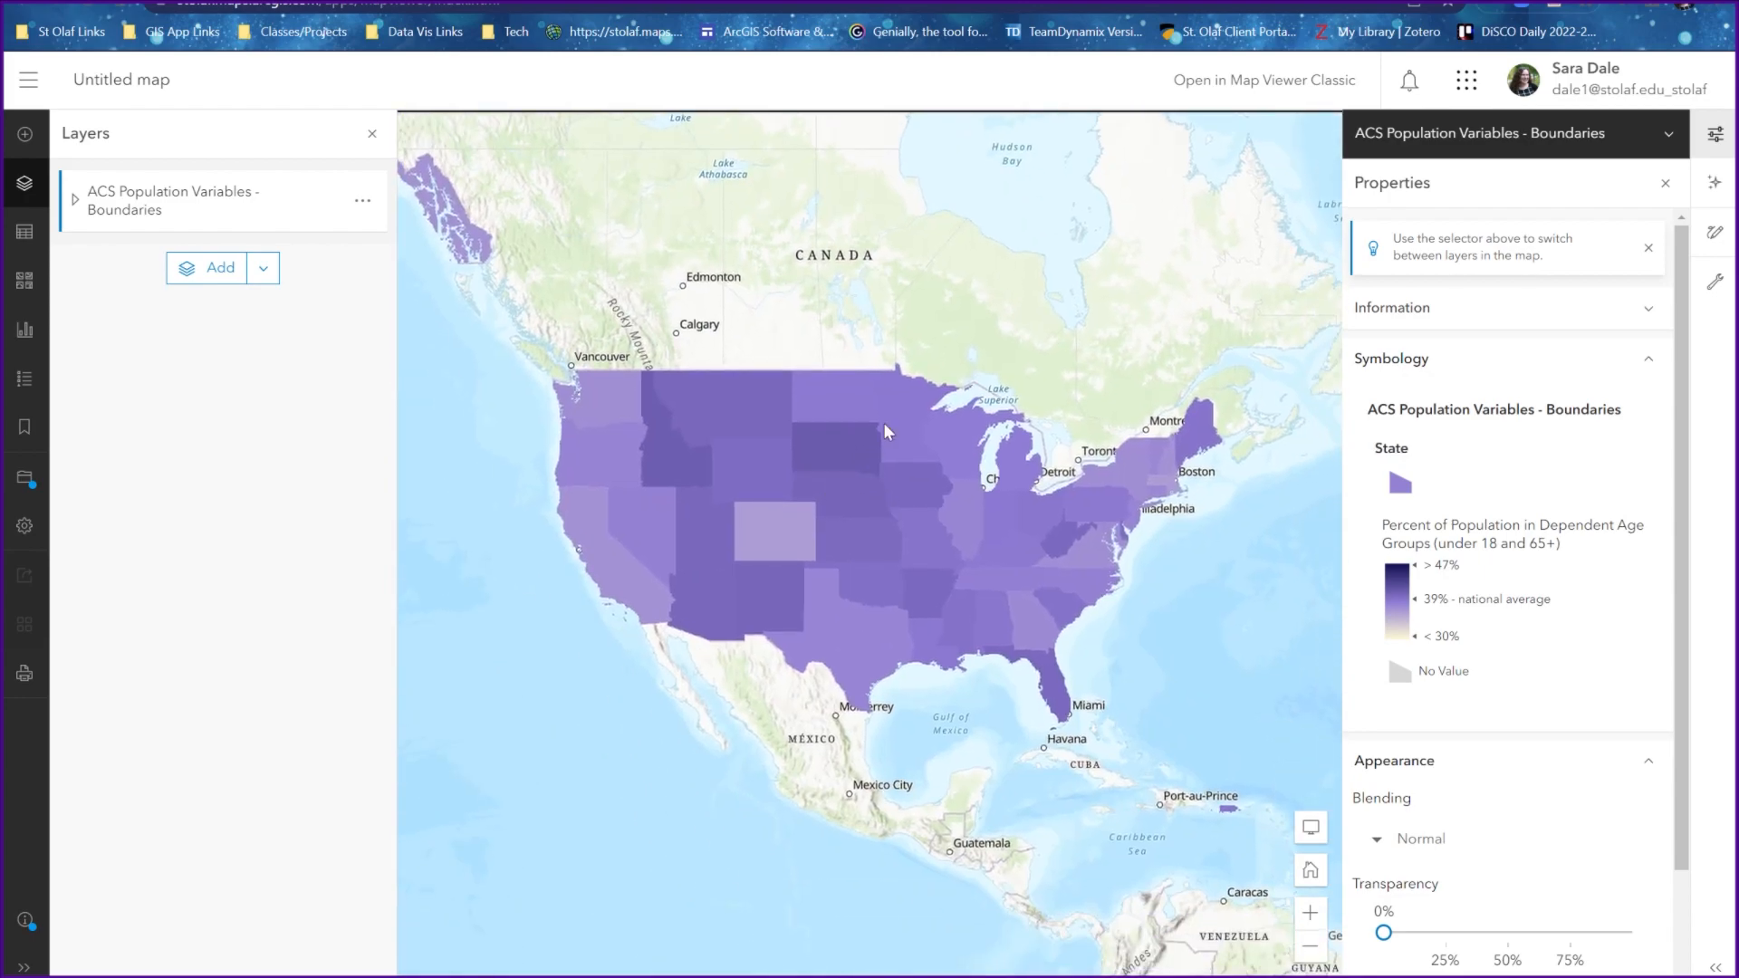
left_click_drag(857, 422, 874, 474)
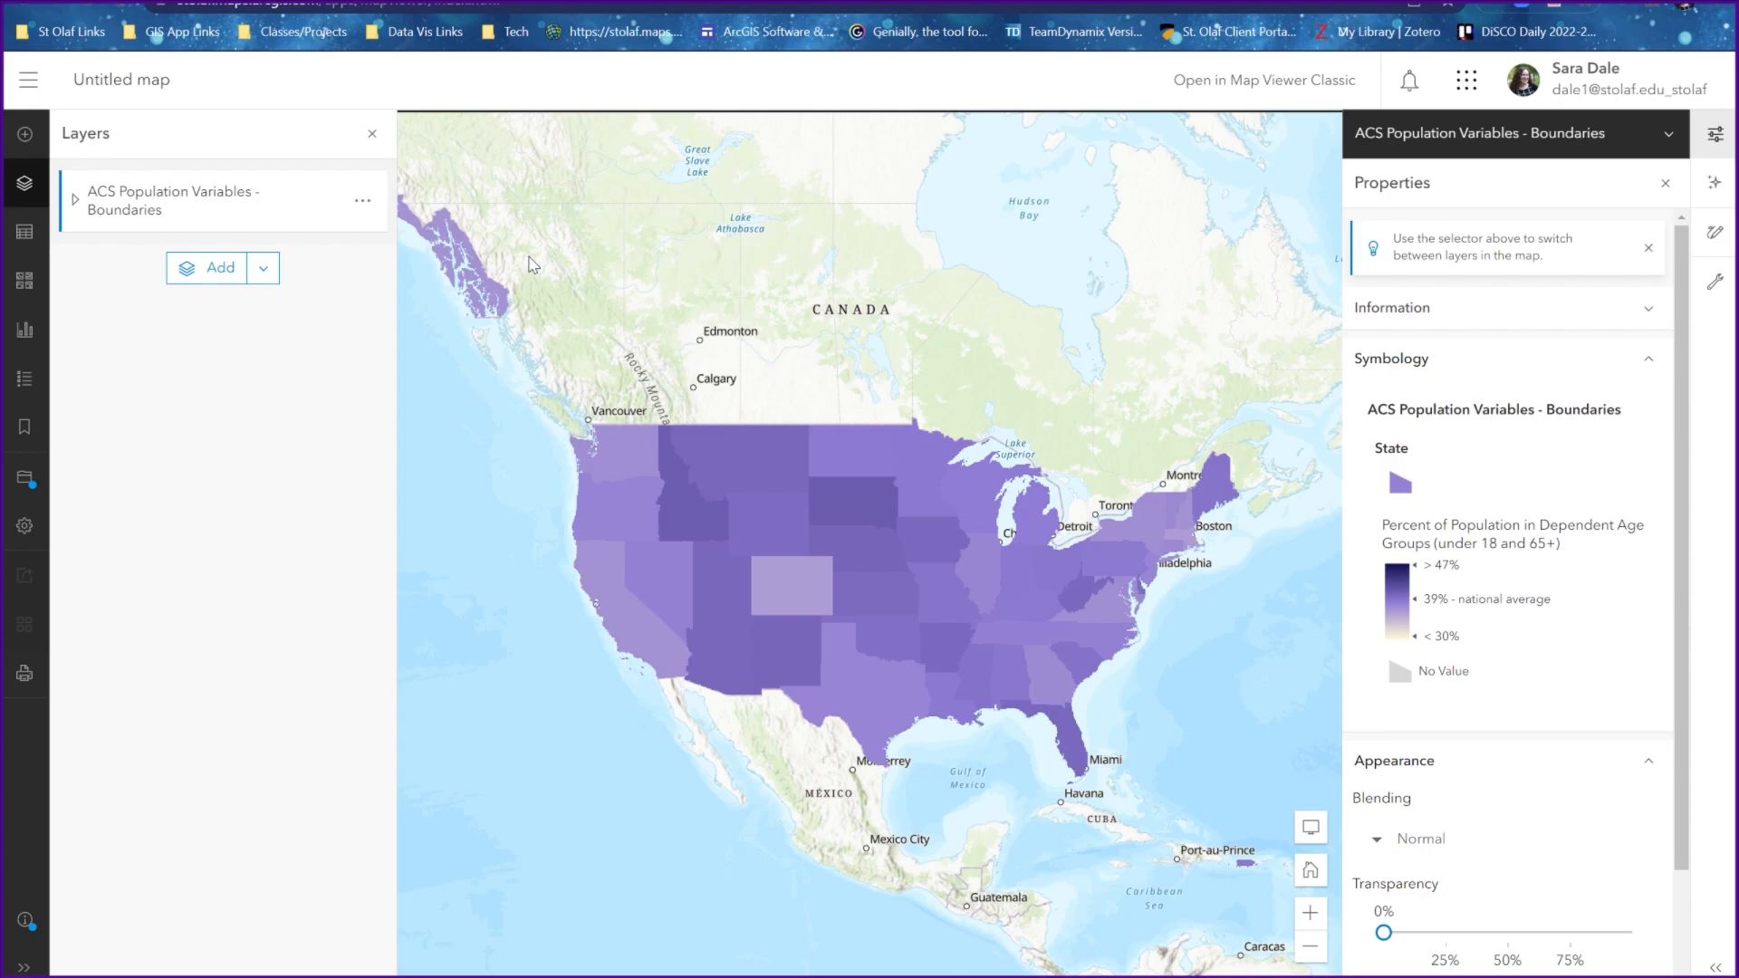
Expand the ACS Population Variables - Boundaries group and check which of its State, County and Tract sublayers is active at different map scales
left_click(77, 201)
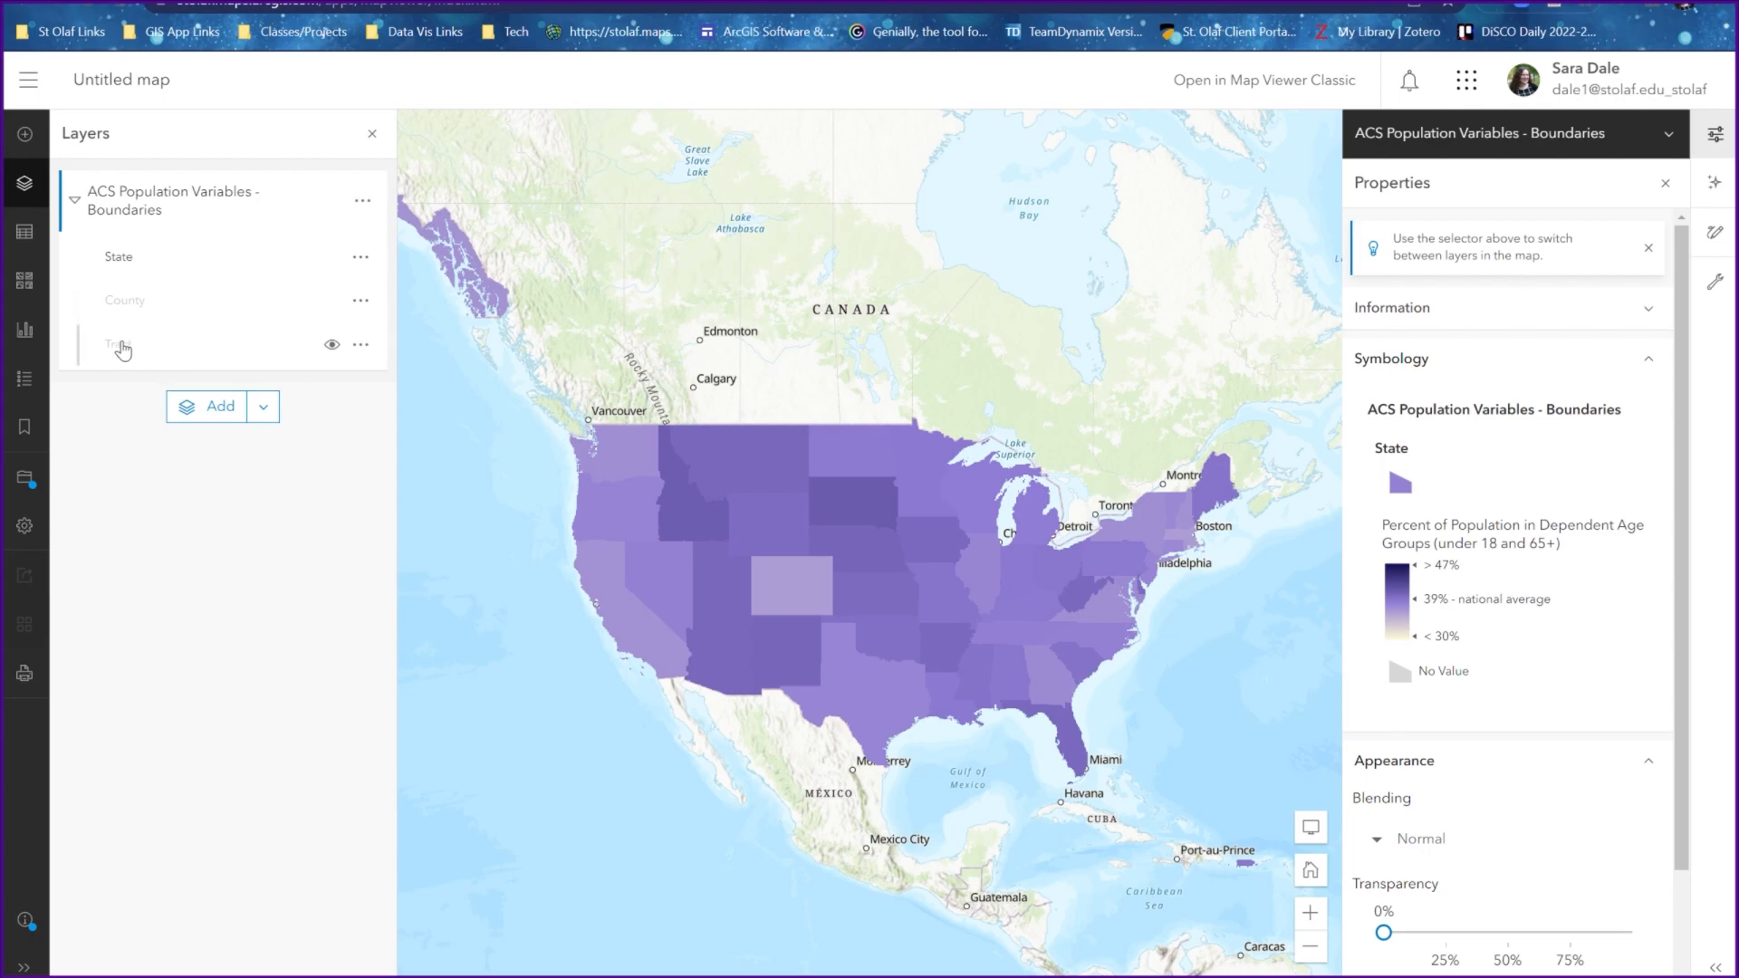
scroll(747, 589, "up", 2)
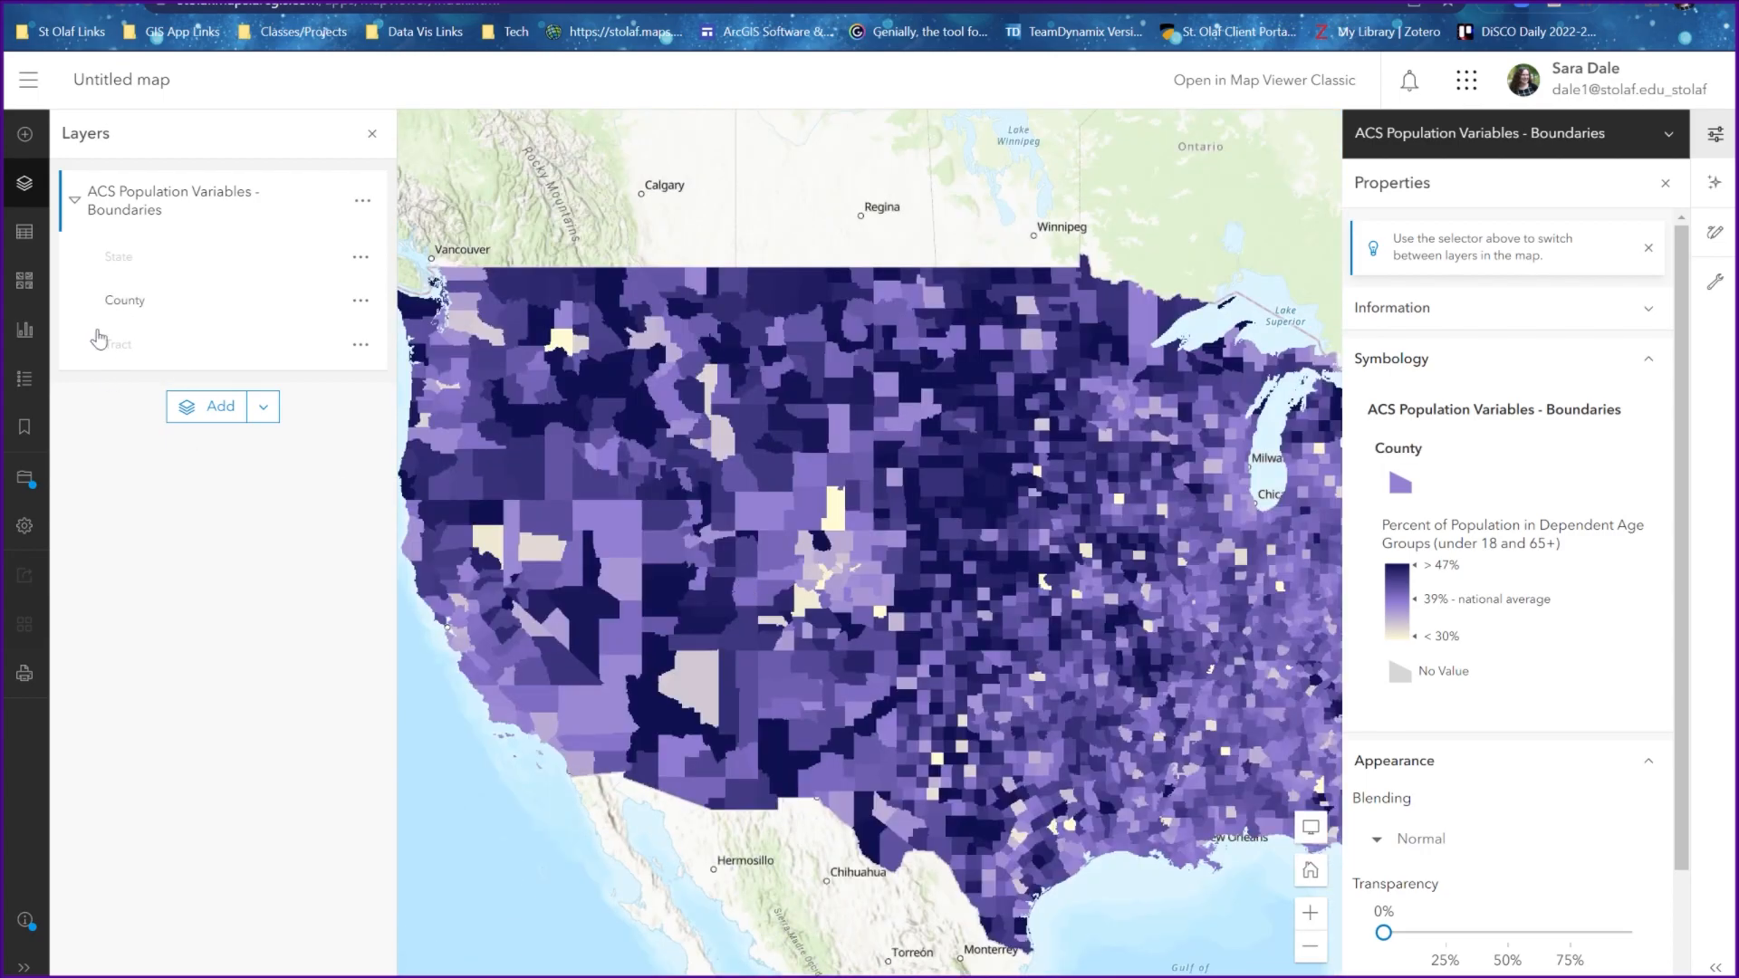
scroll(863, 401, "up", 2)
scroll(863, 401, "down", 1)
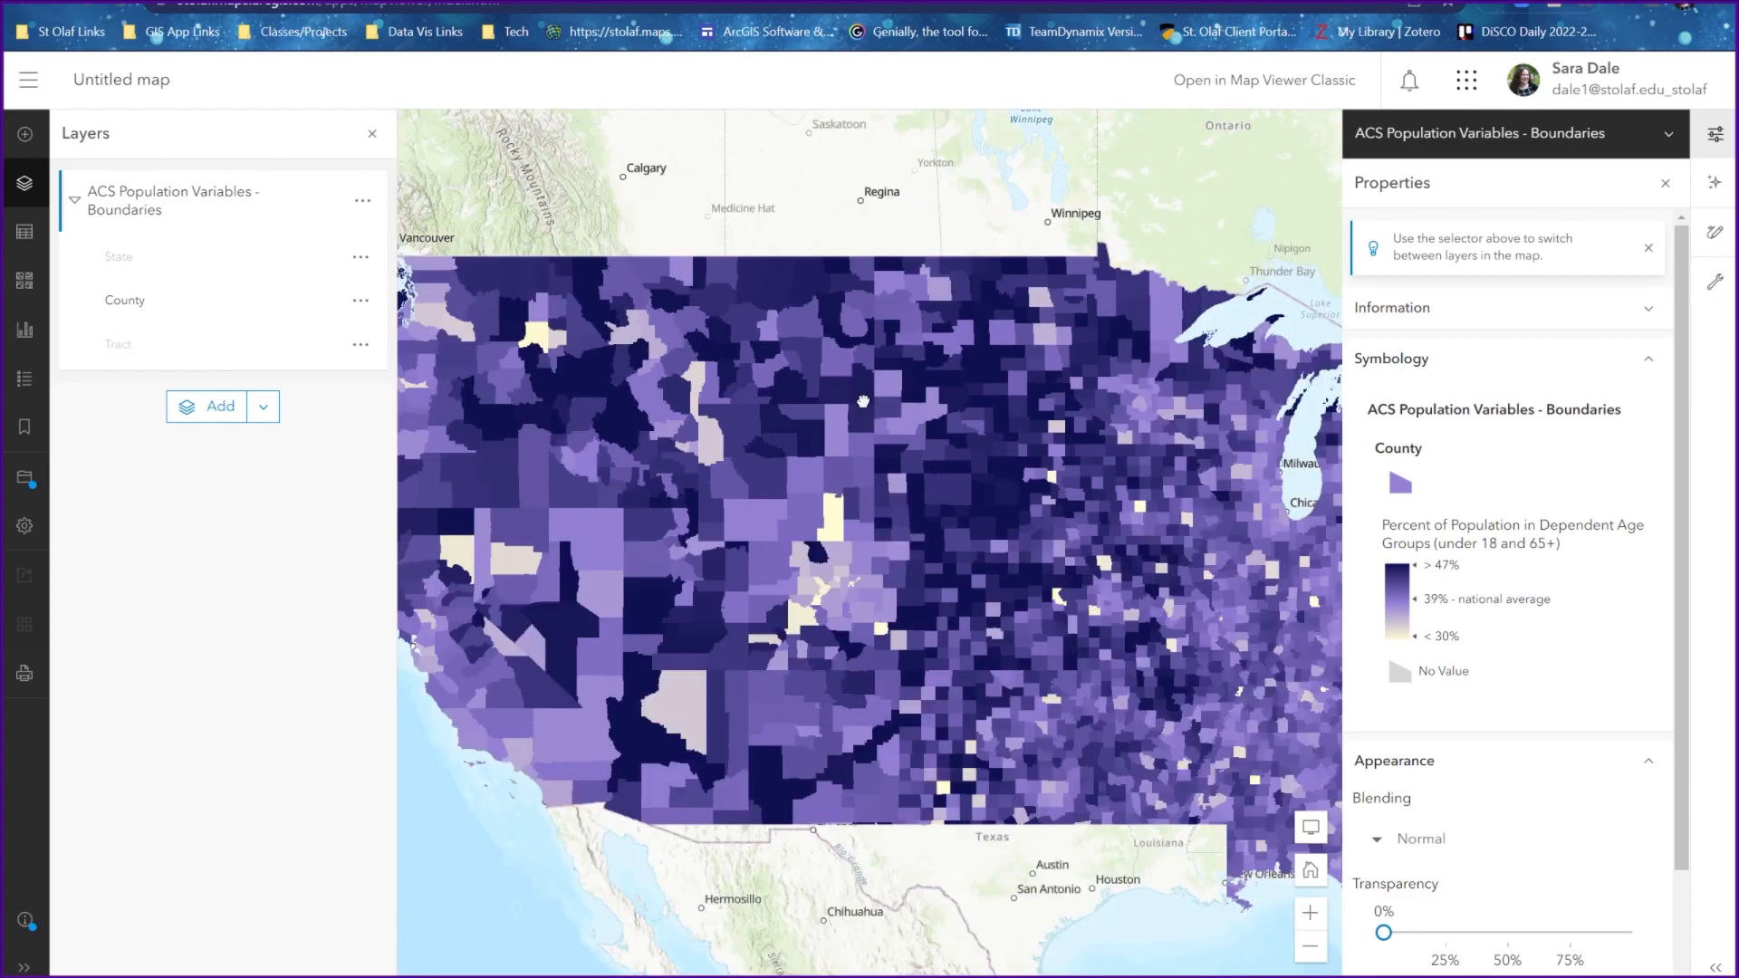
scroll(863, 401, "up", 5)
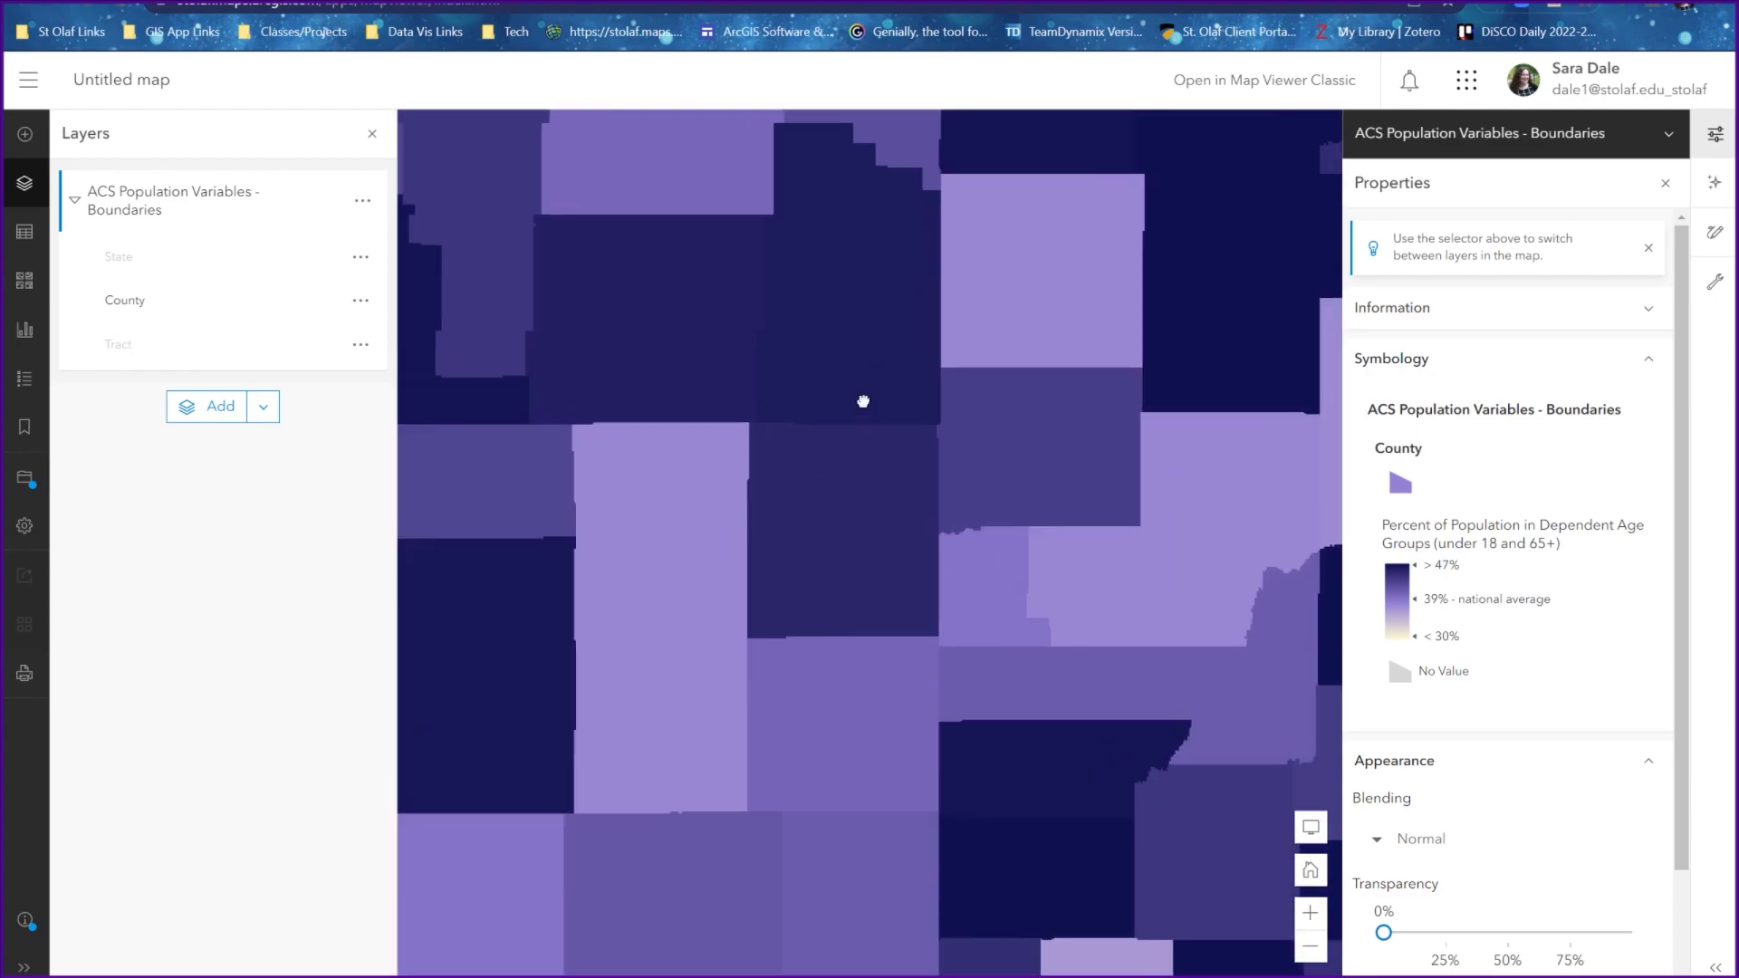
scroll(864, 401, "up", 2)
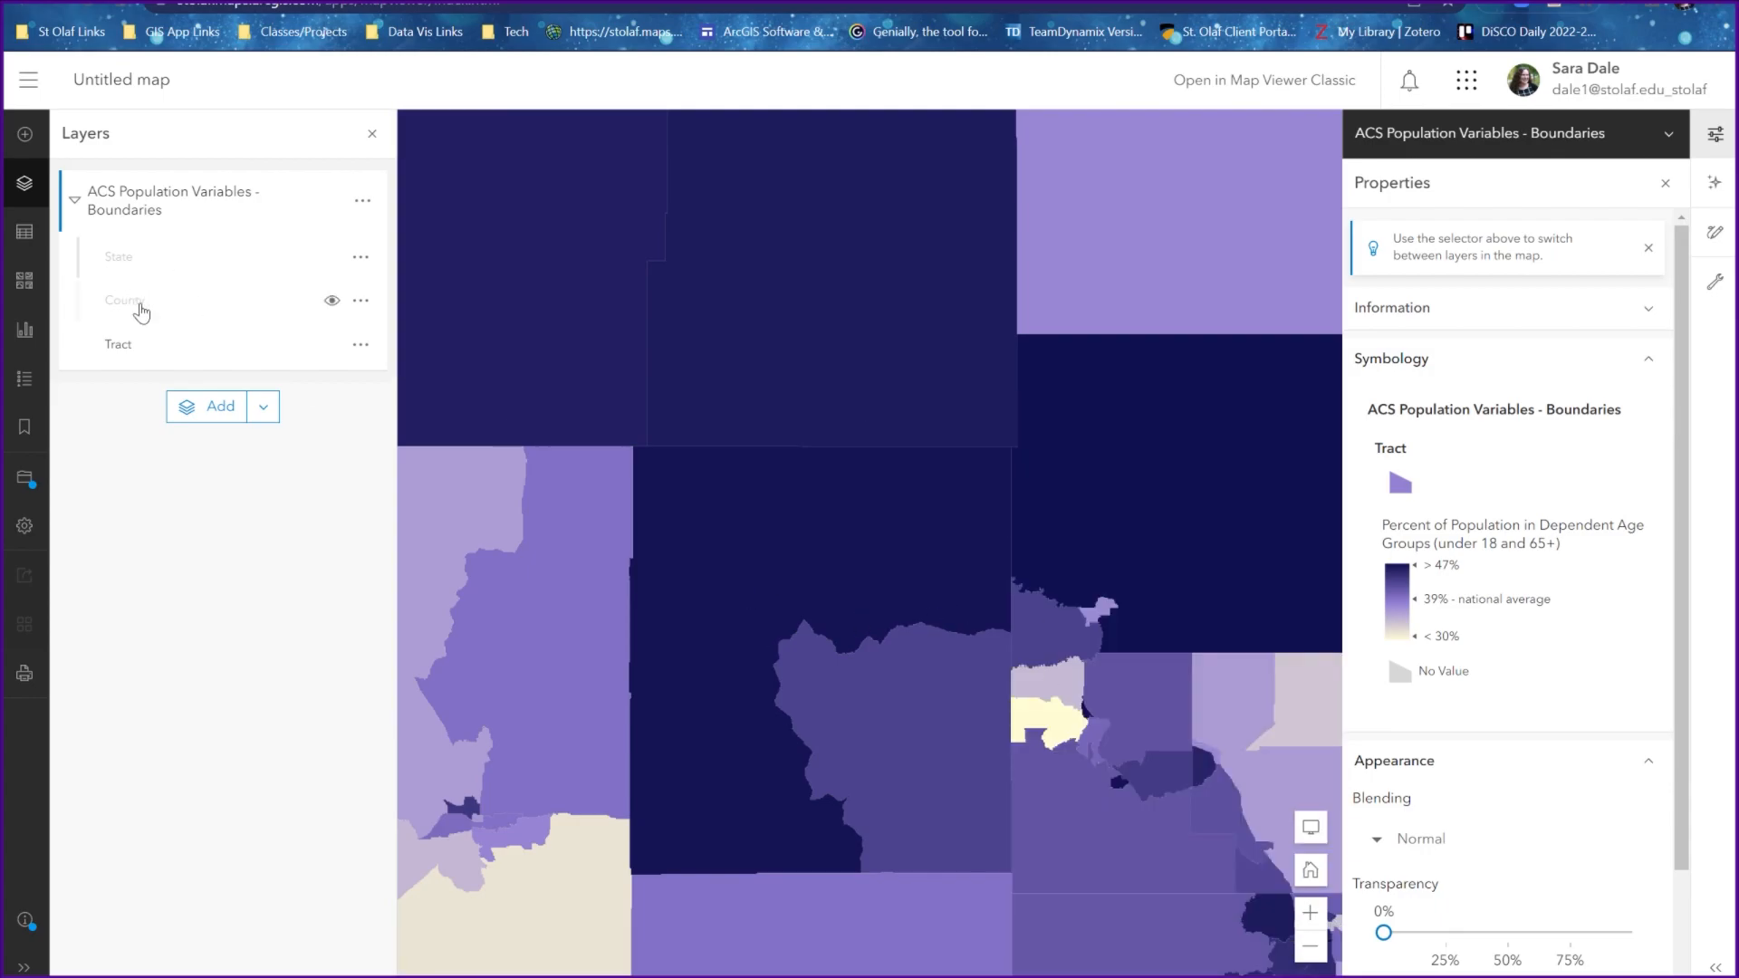
scroll(1006, 439, "down", 7)
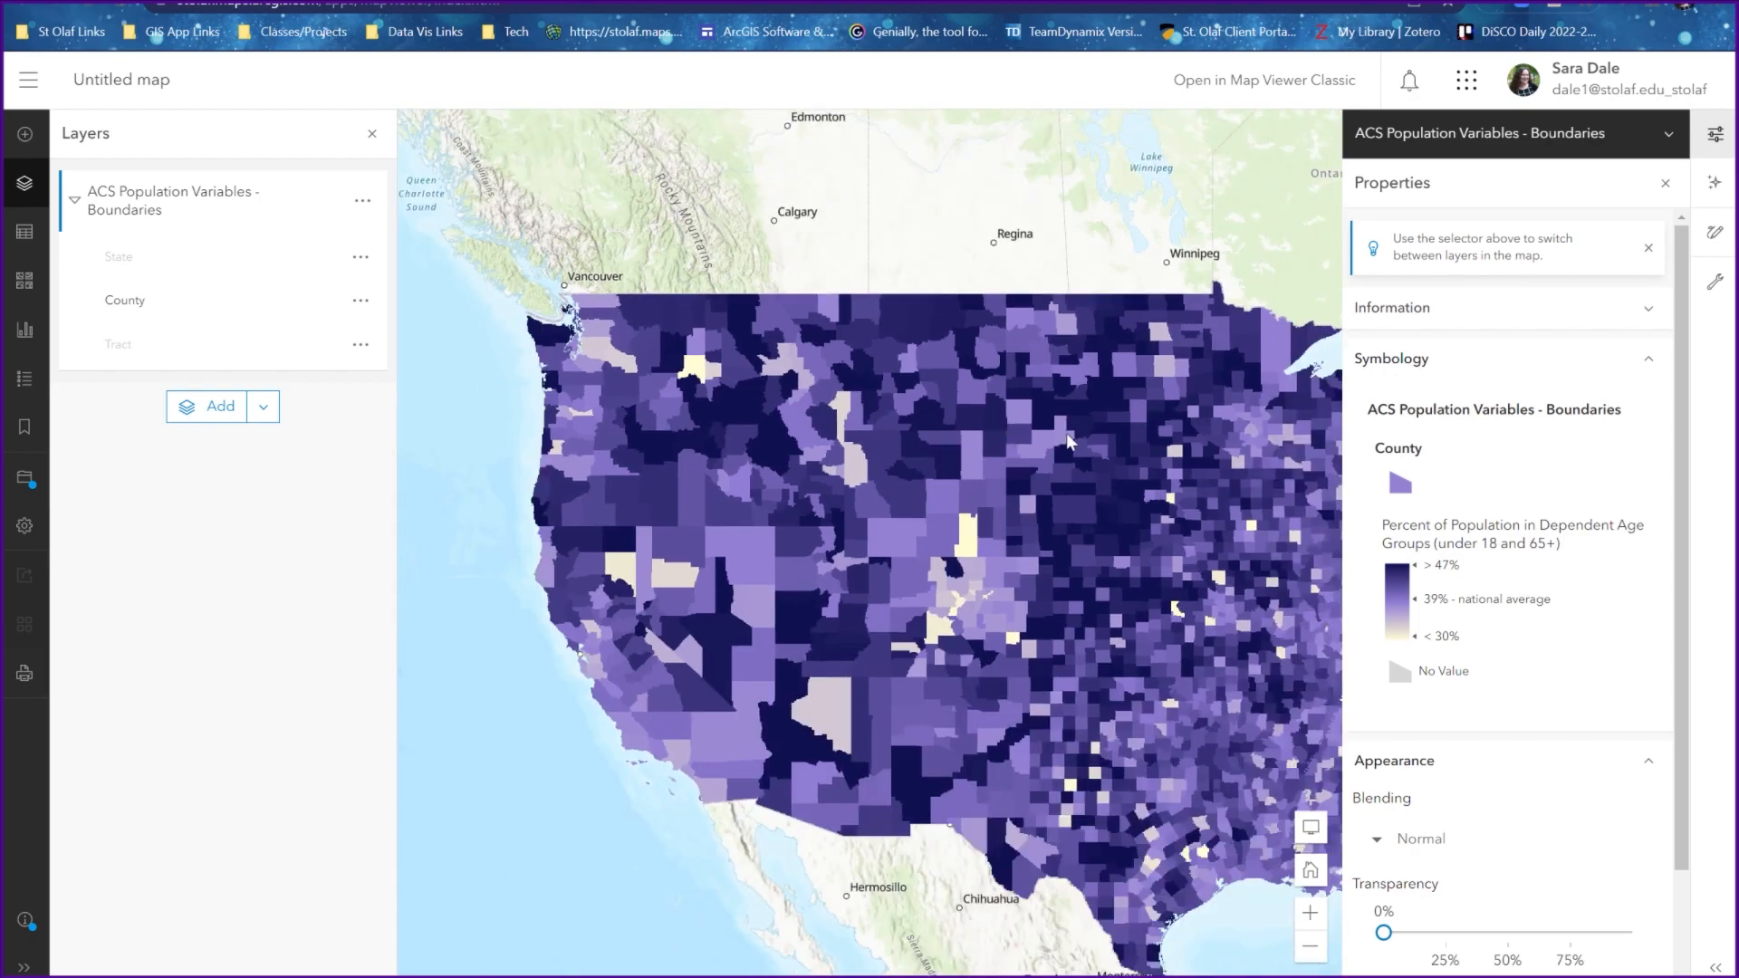
left_click_drag(1068, 442, 725, 442)
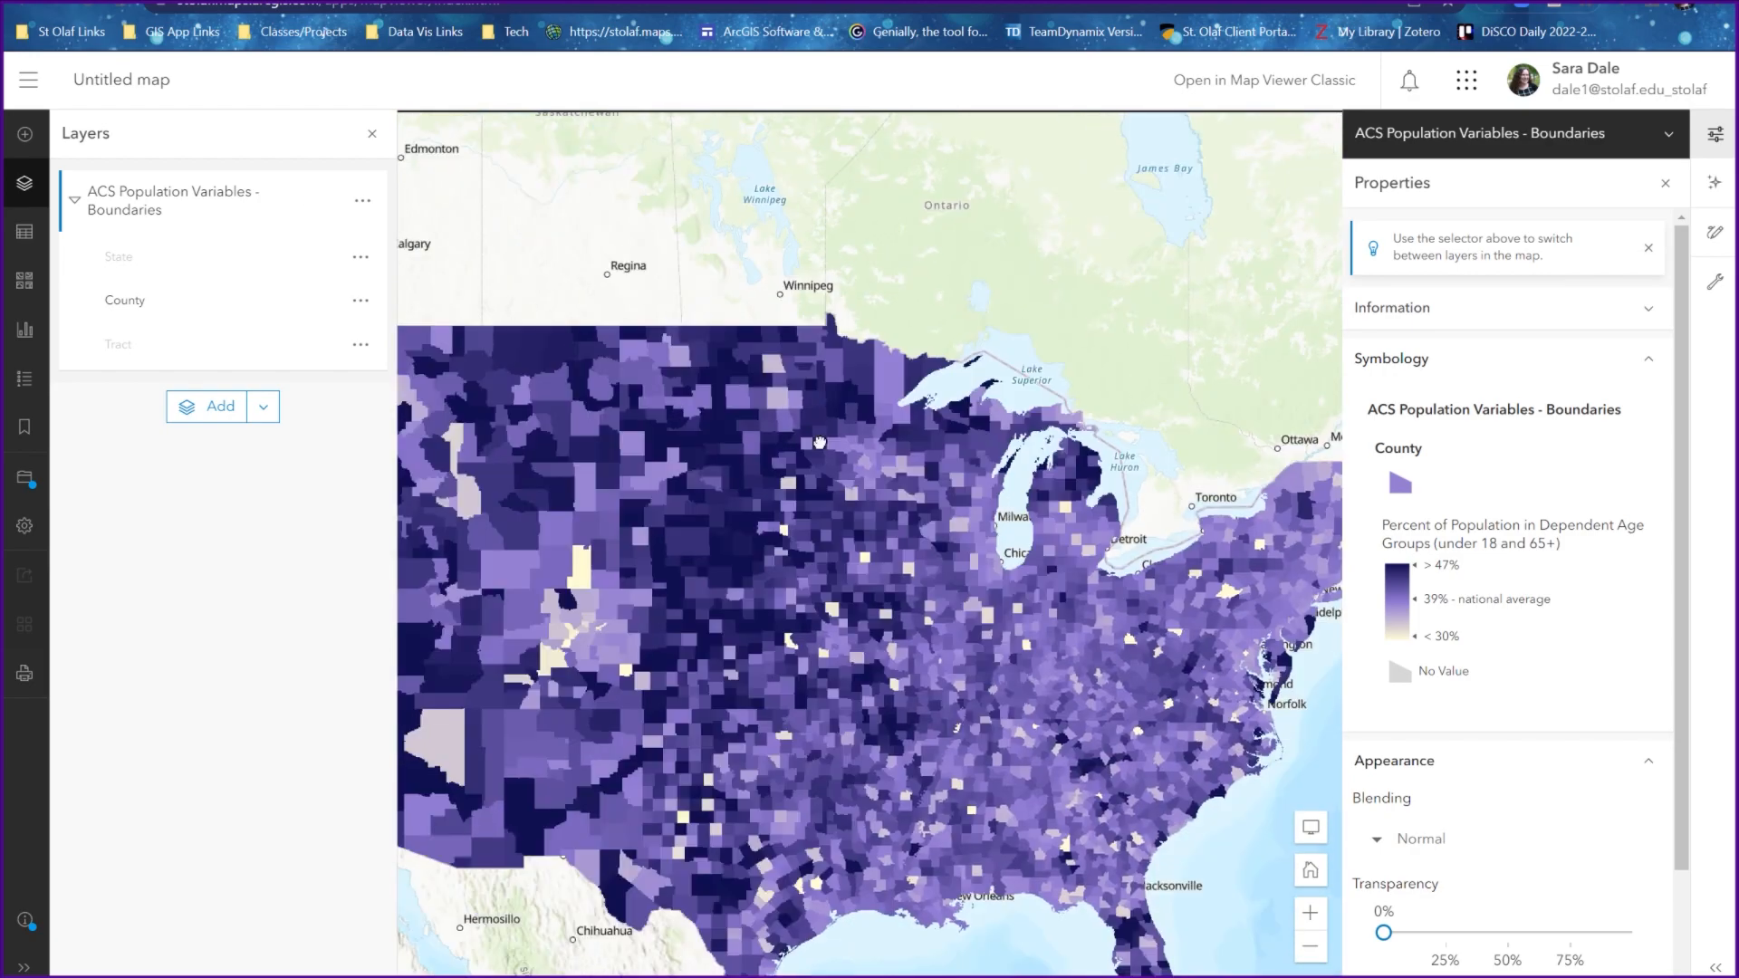
scroll(666, 388, "down", 2)
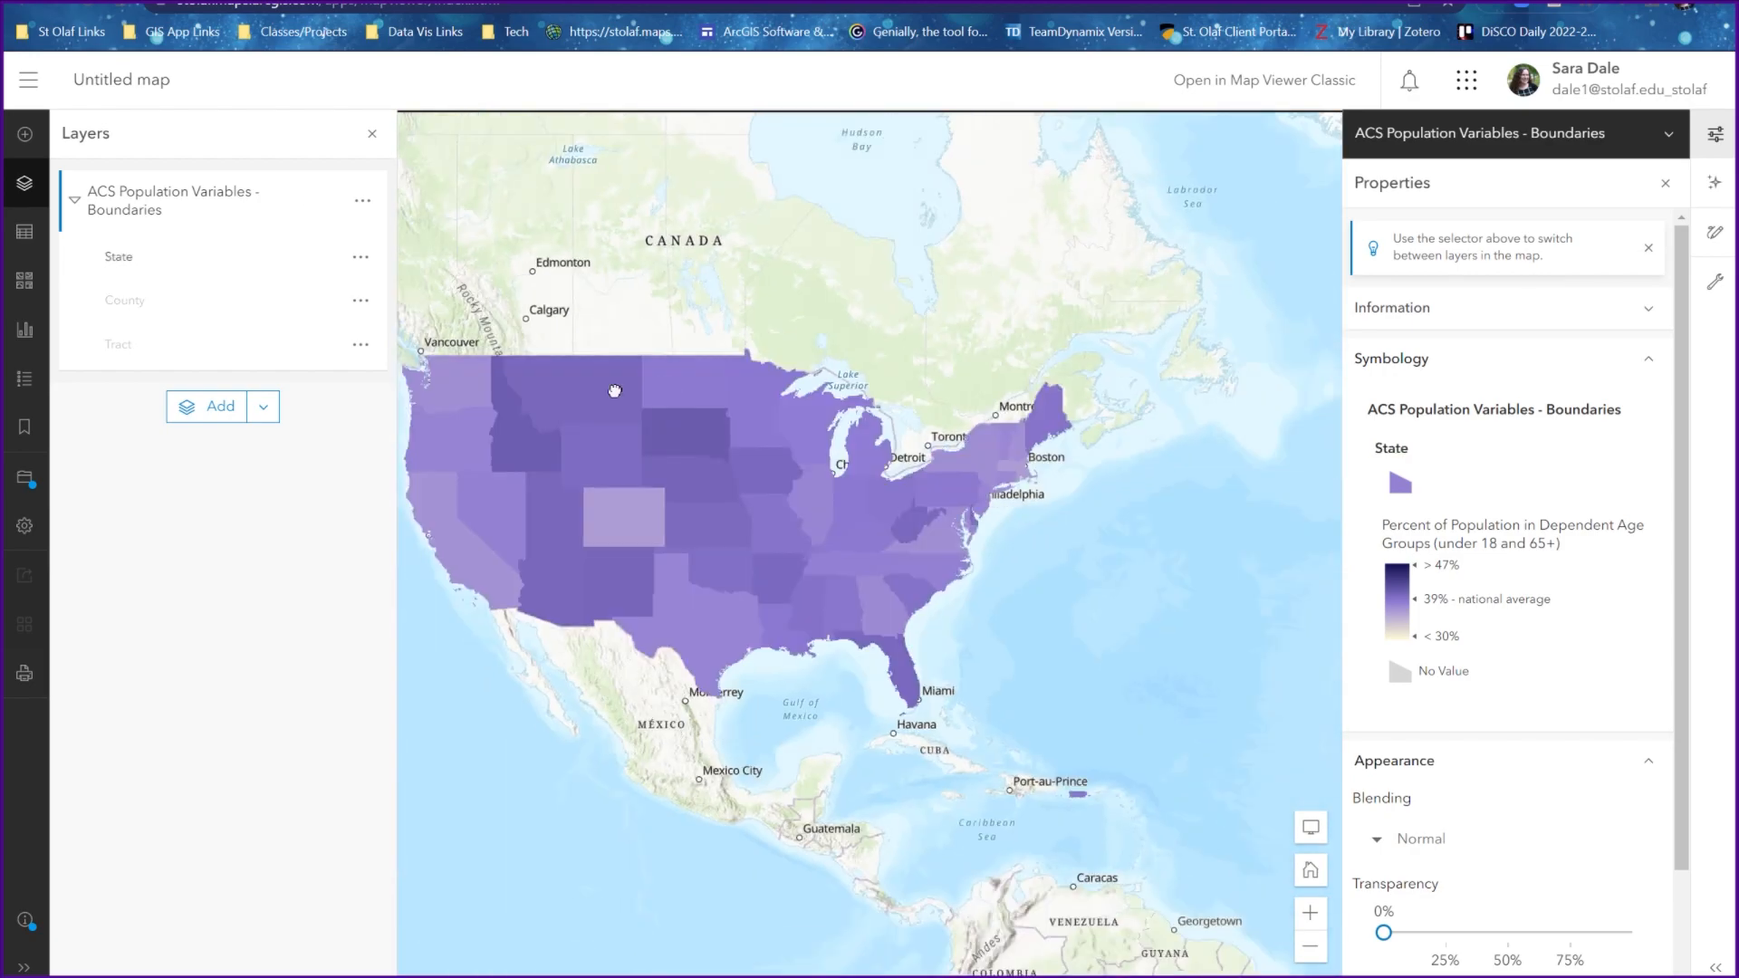
Ungroup the ACS Population Variables - Boundaries layer into separate State, County and Tract layers
left_click(364, 202)
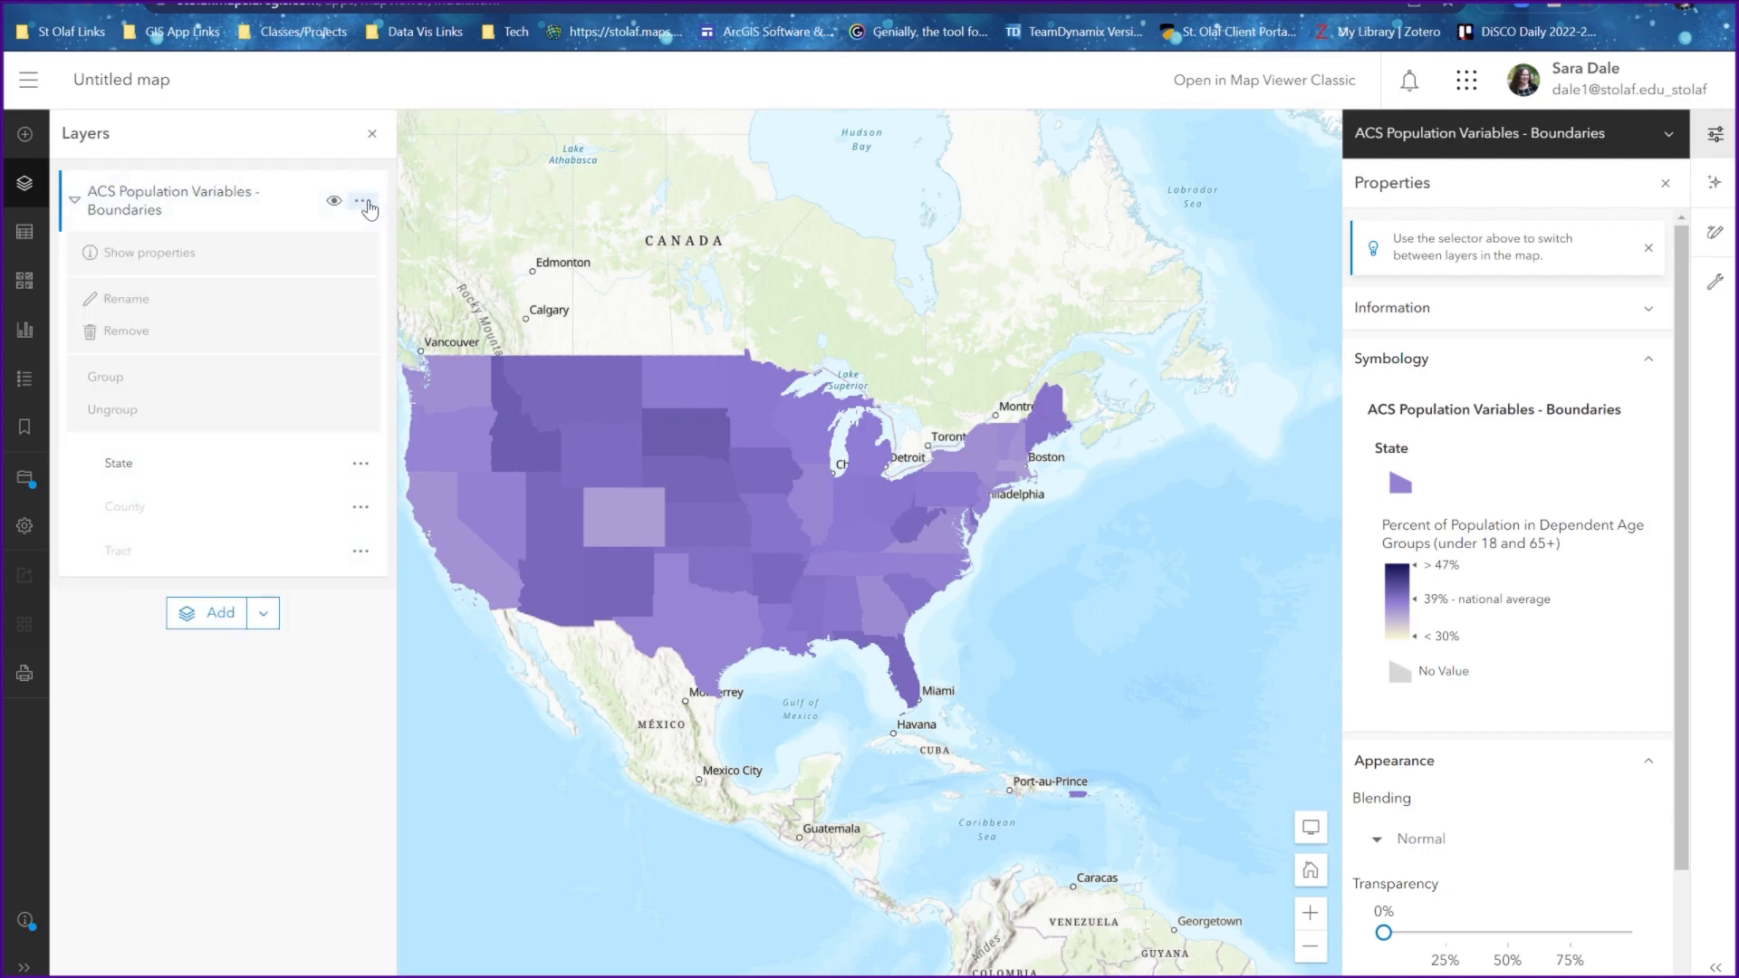
left_click(177, 424)
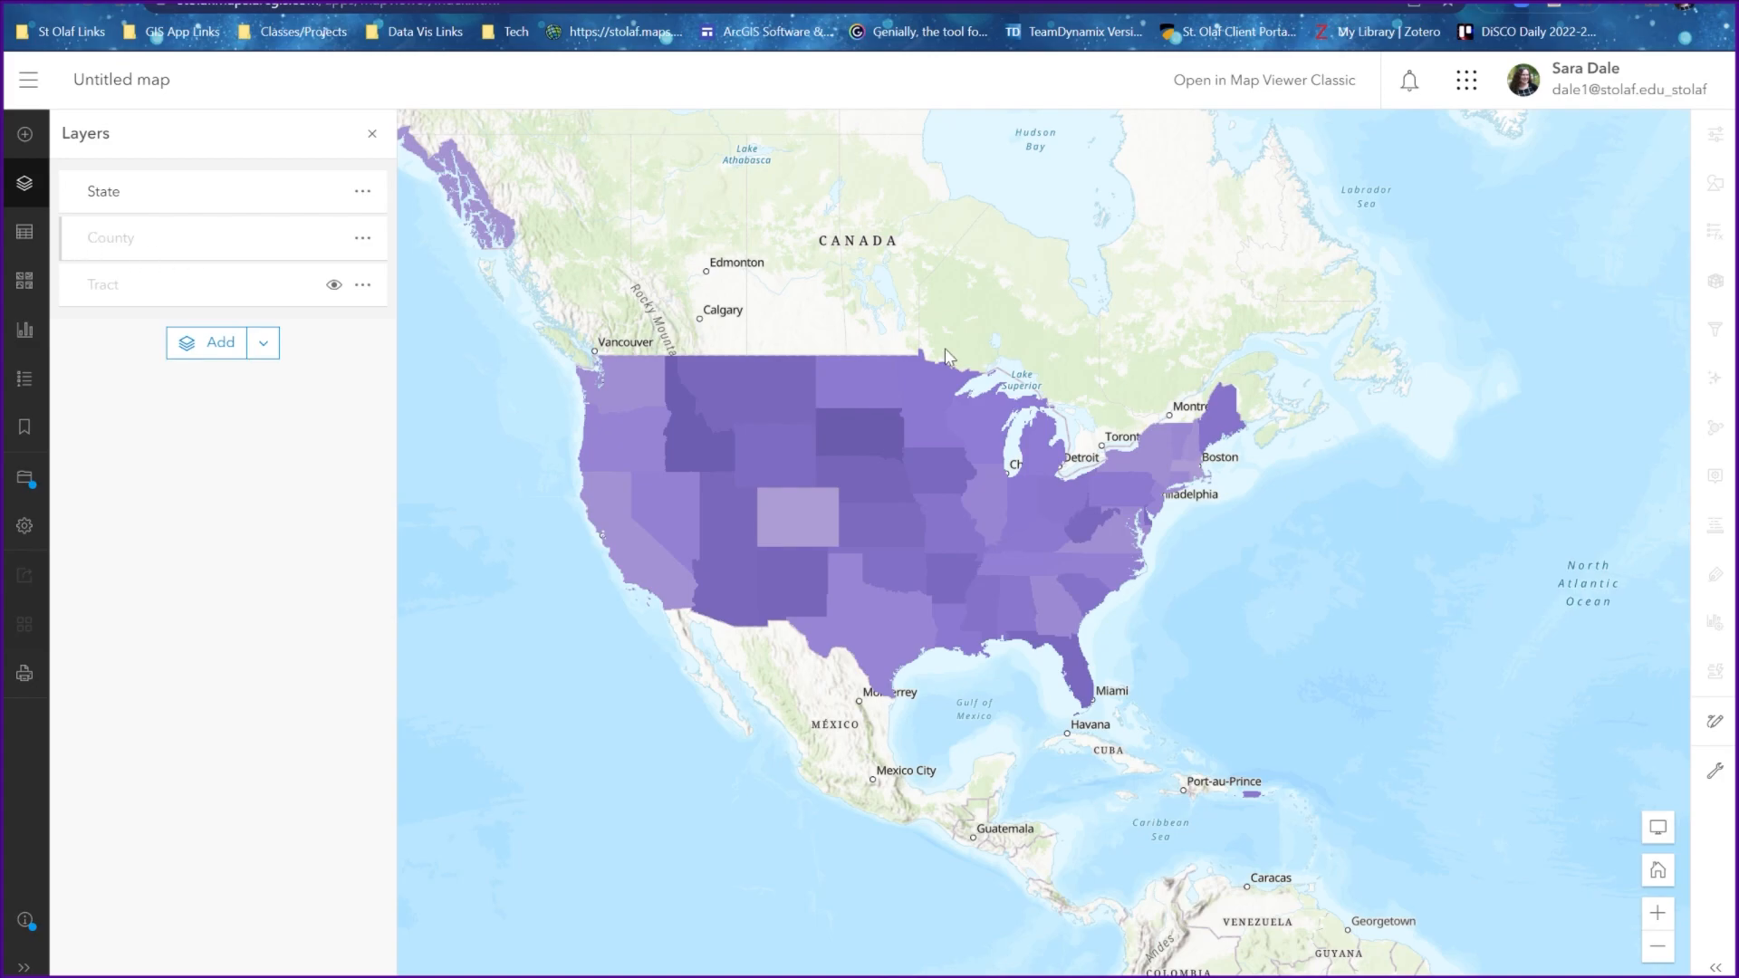
scroll(953, 343, "down", 4)
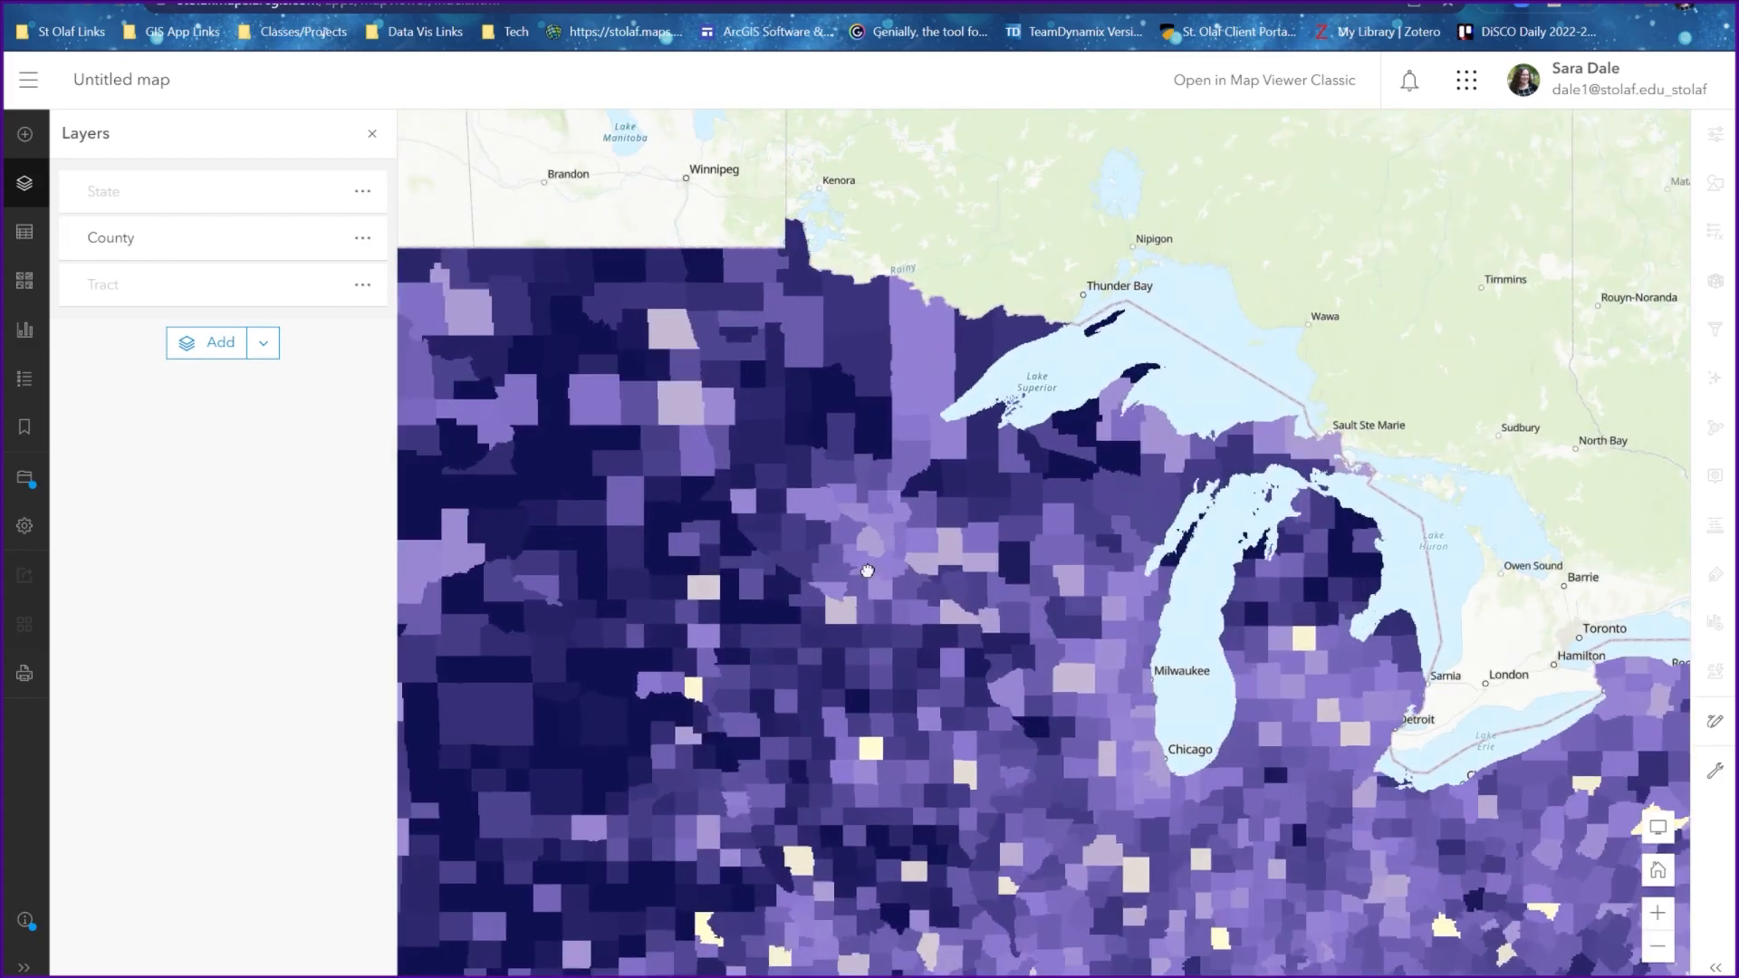
scroll(933, 544, "down", 2)
scroll(901, 525, "down", 2)
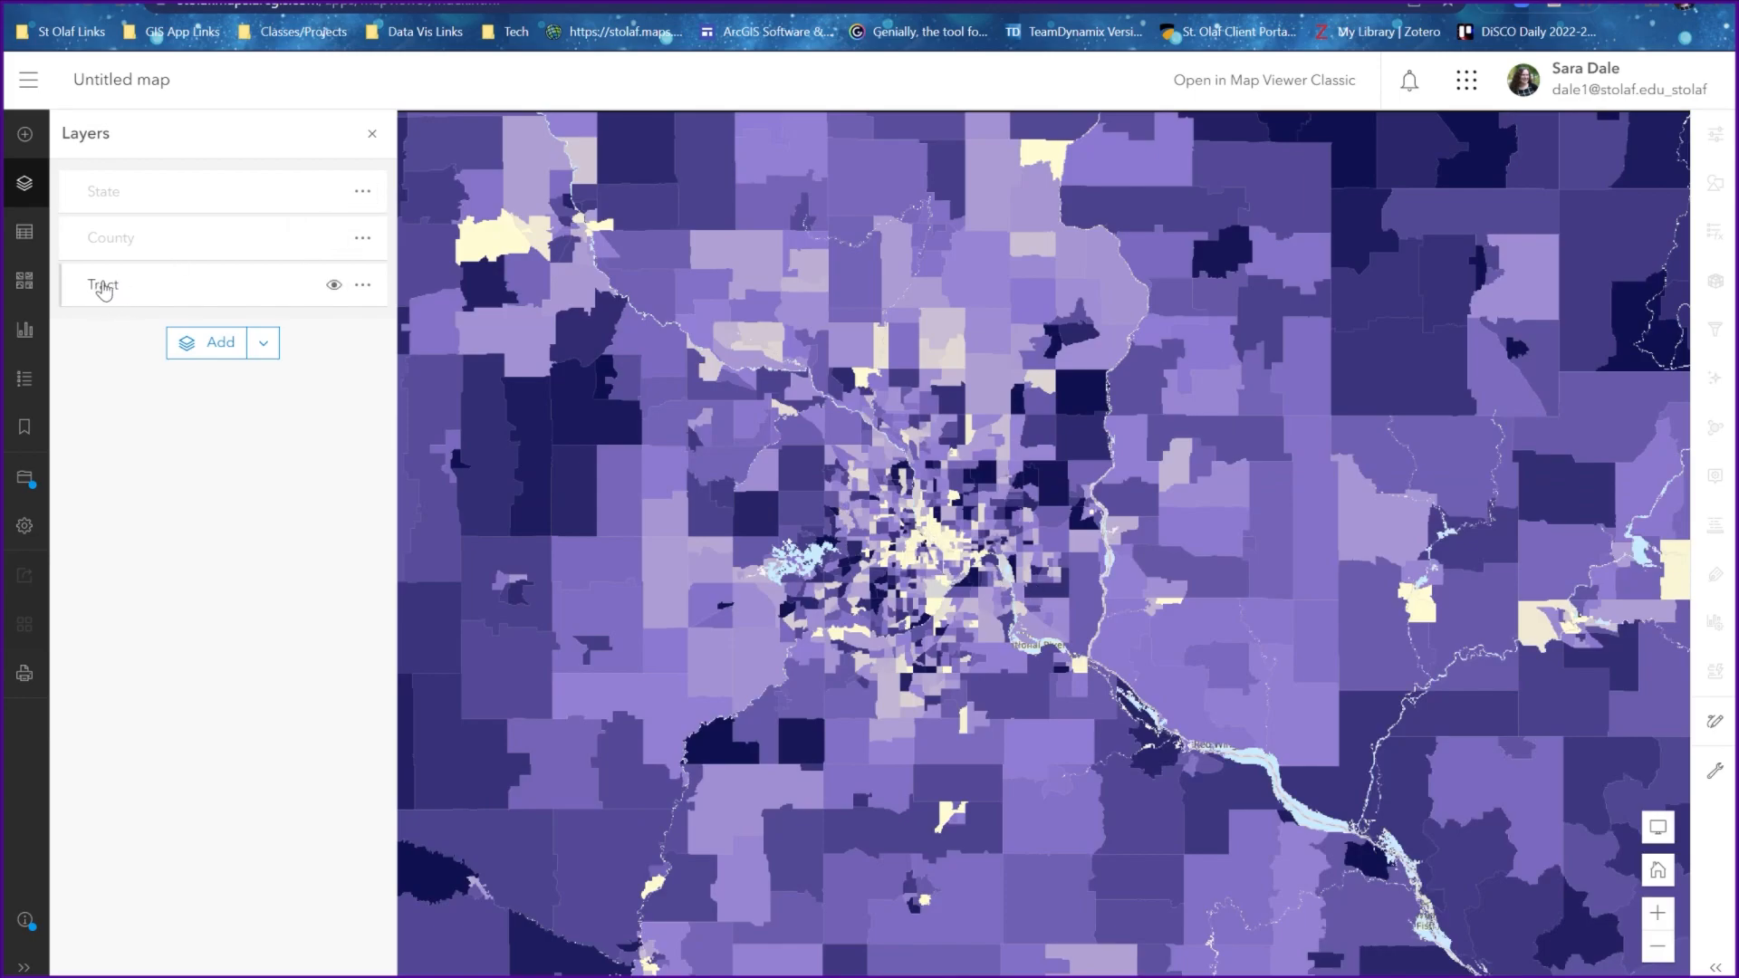
Remove the State and County layers from the map, keeping only the Tract layer
left_click(362, 191)
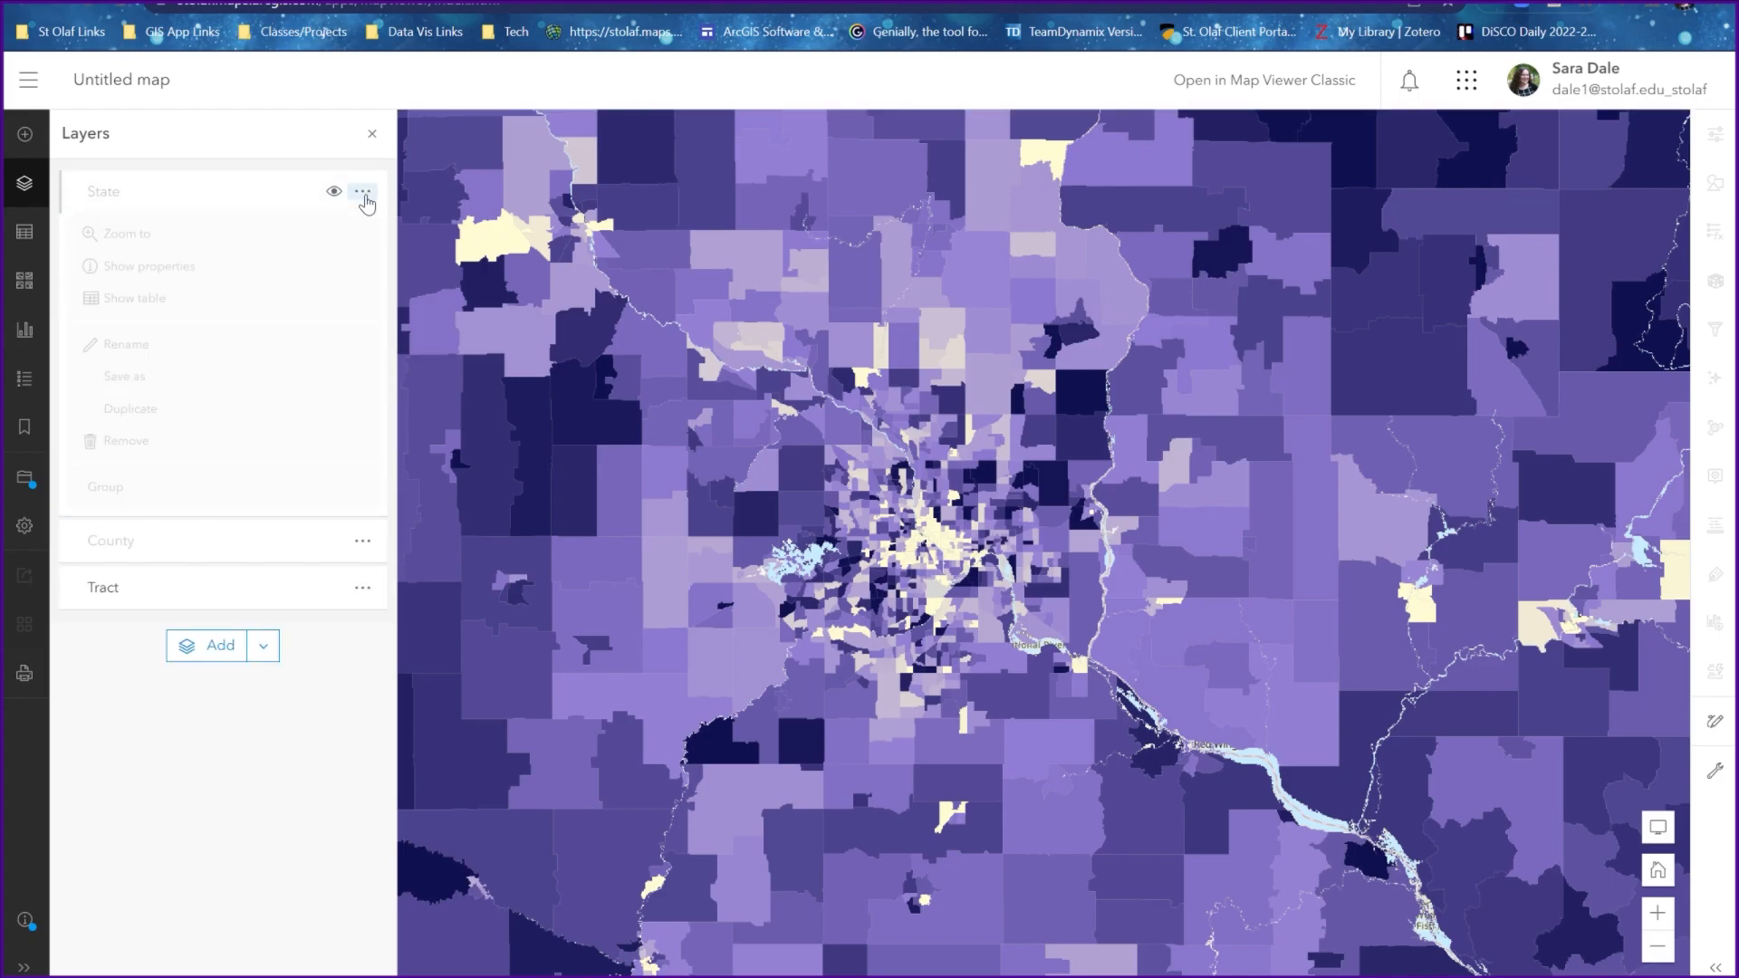
left_click(126, 441)
left_click(362, 191)
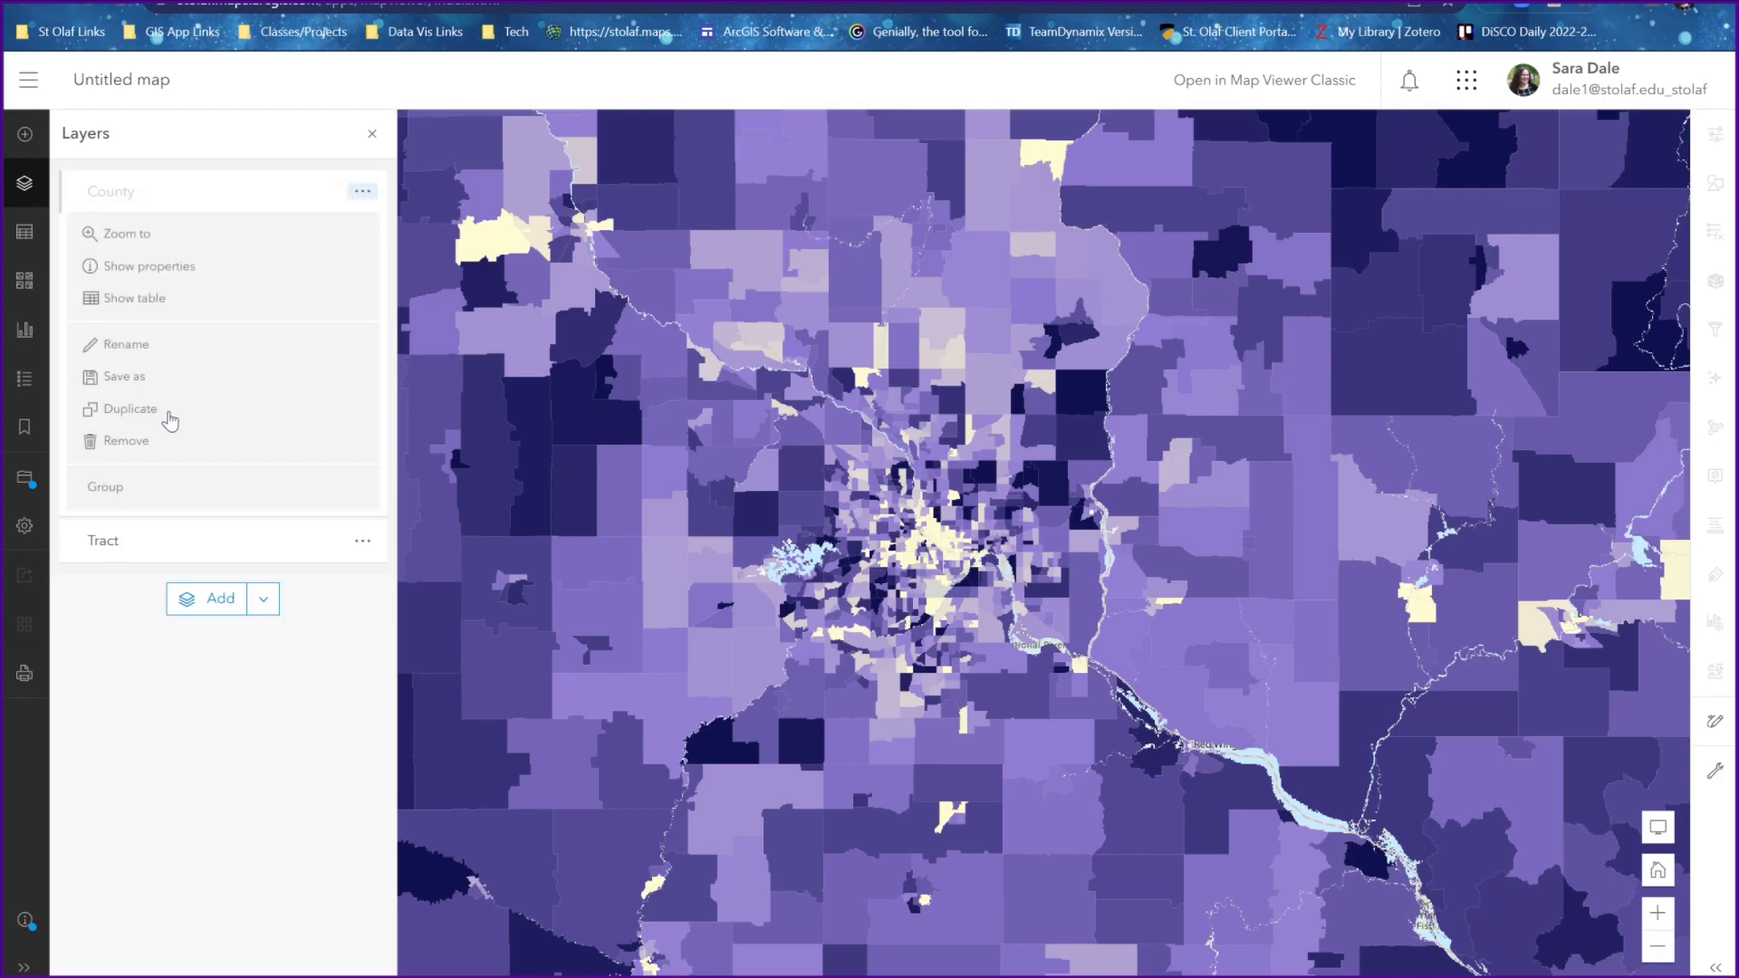
left_click(126, 442)
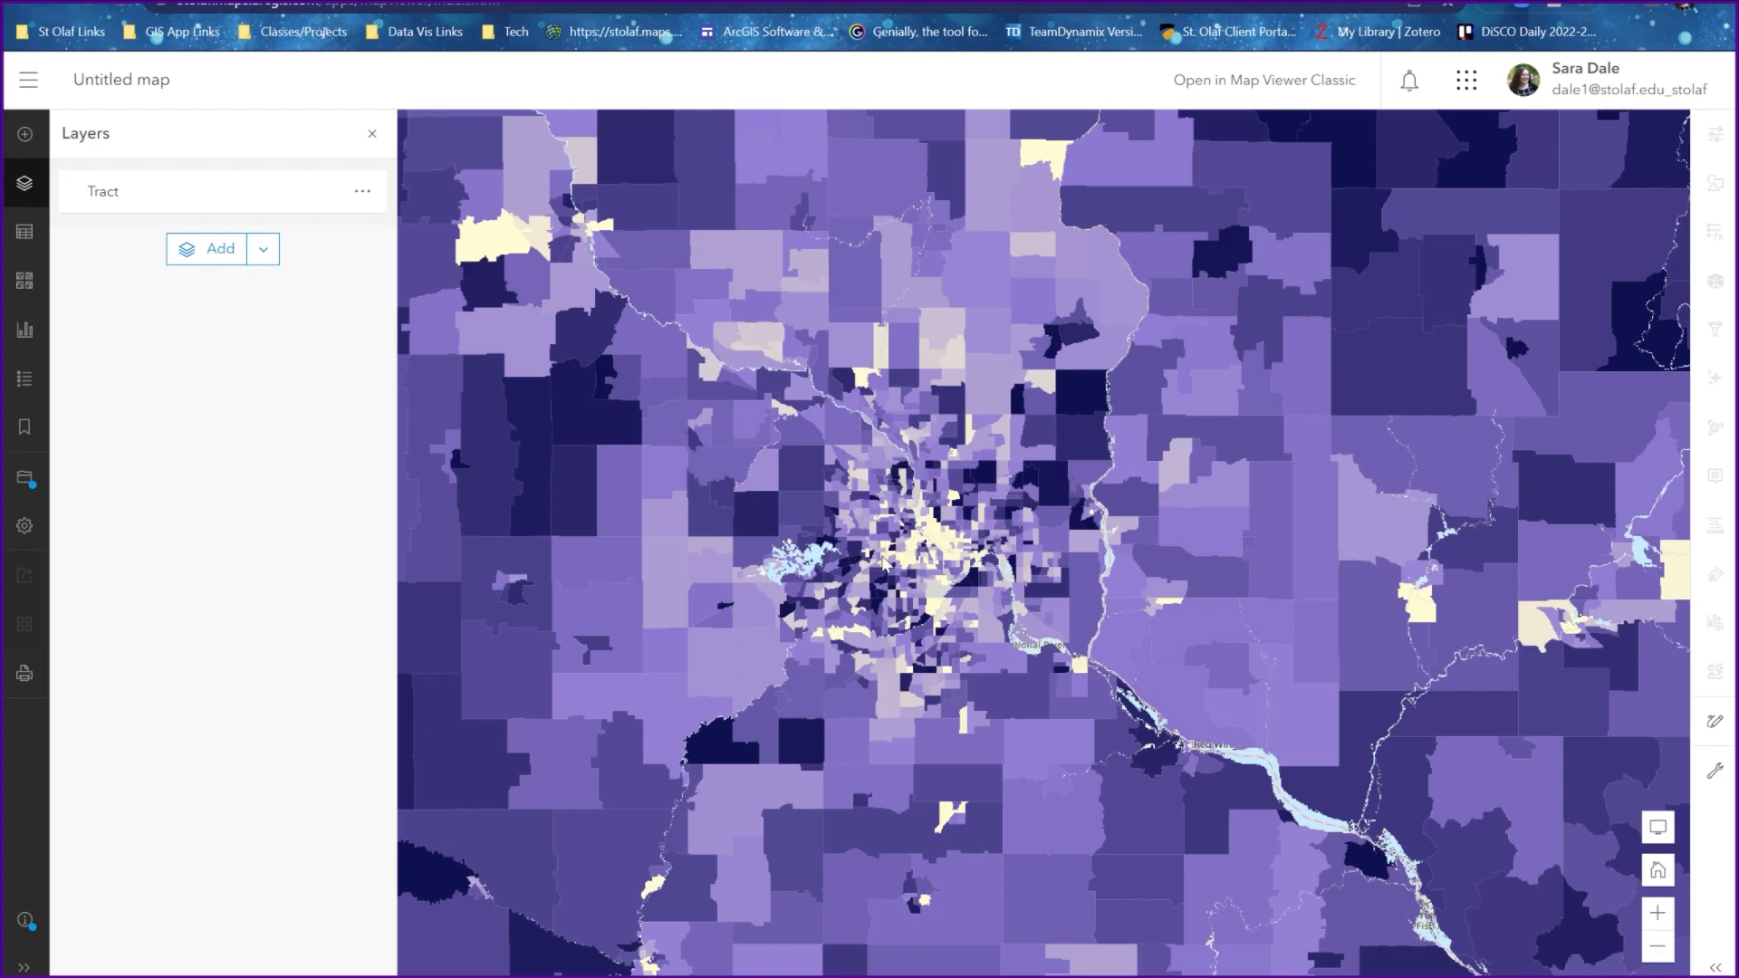
left_click_drag(1139, 512, 1003, 500)
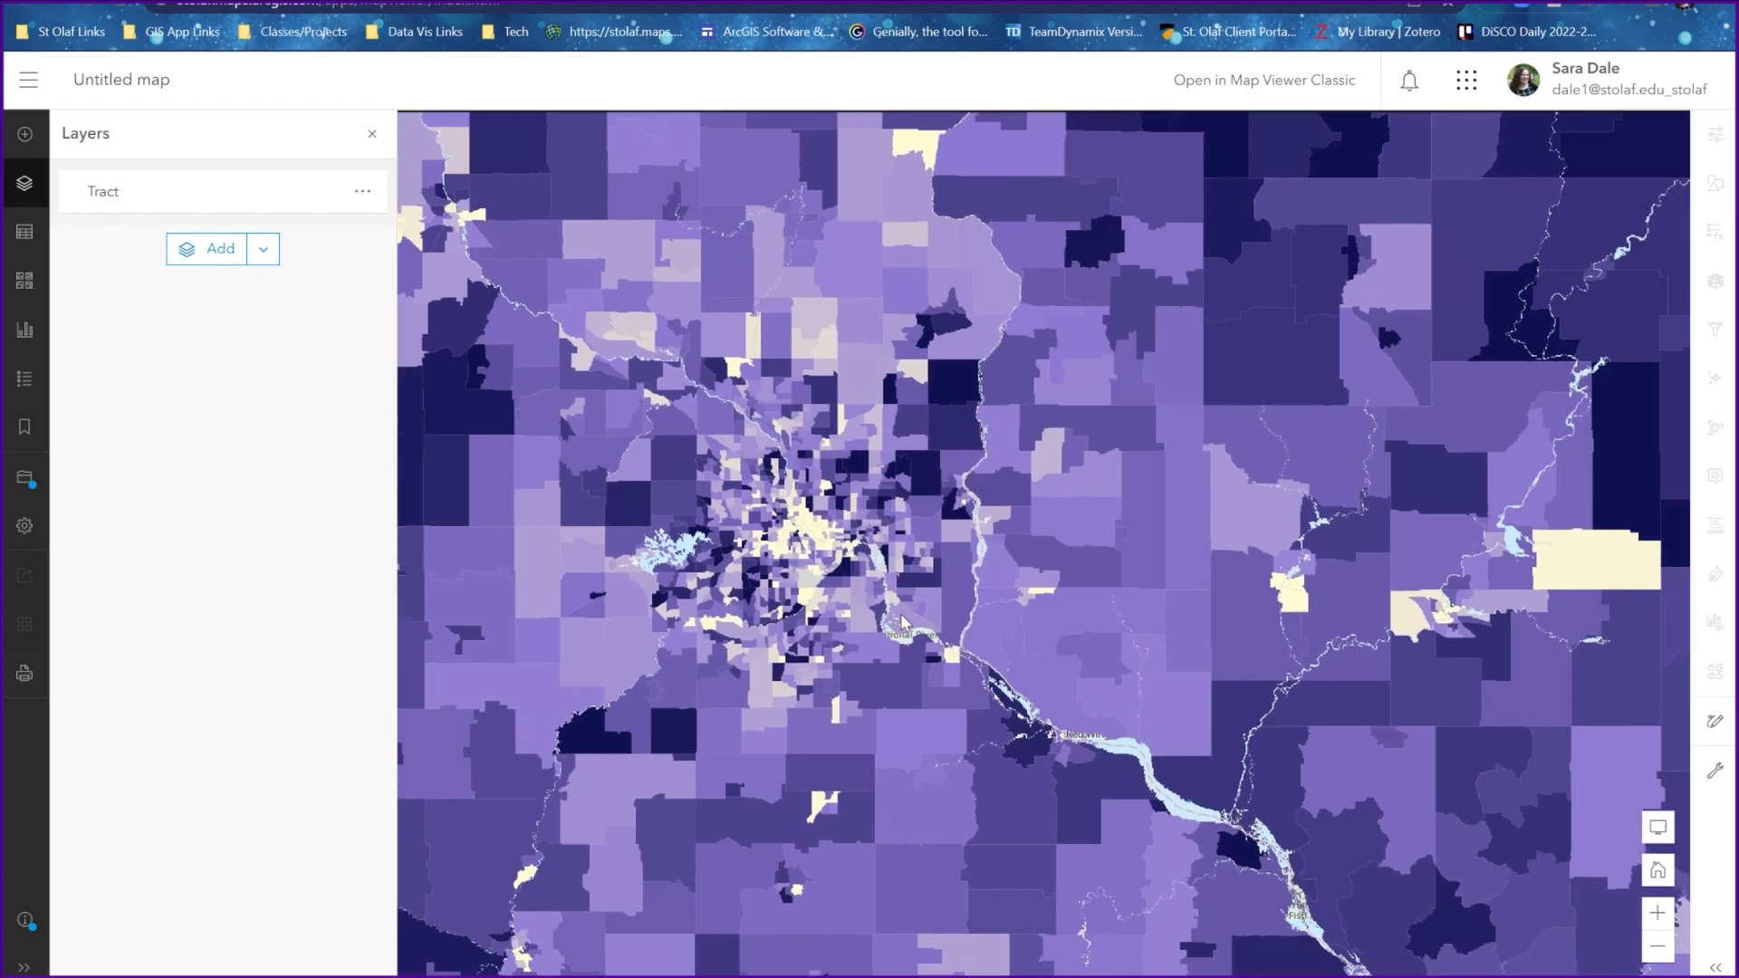
left_click_drag(868, 591, 982, 592)
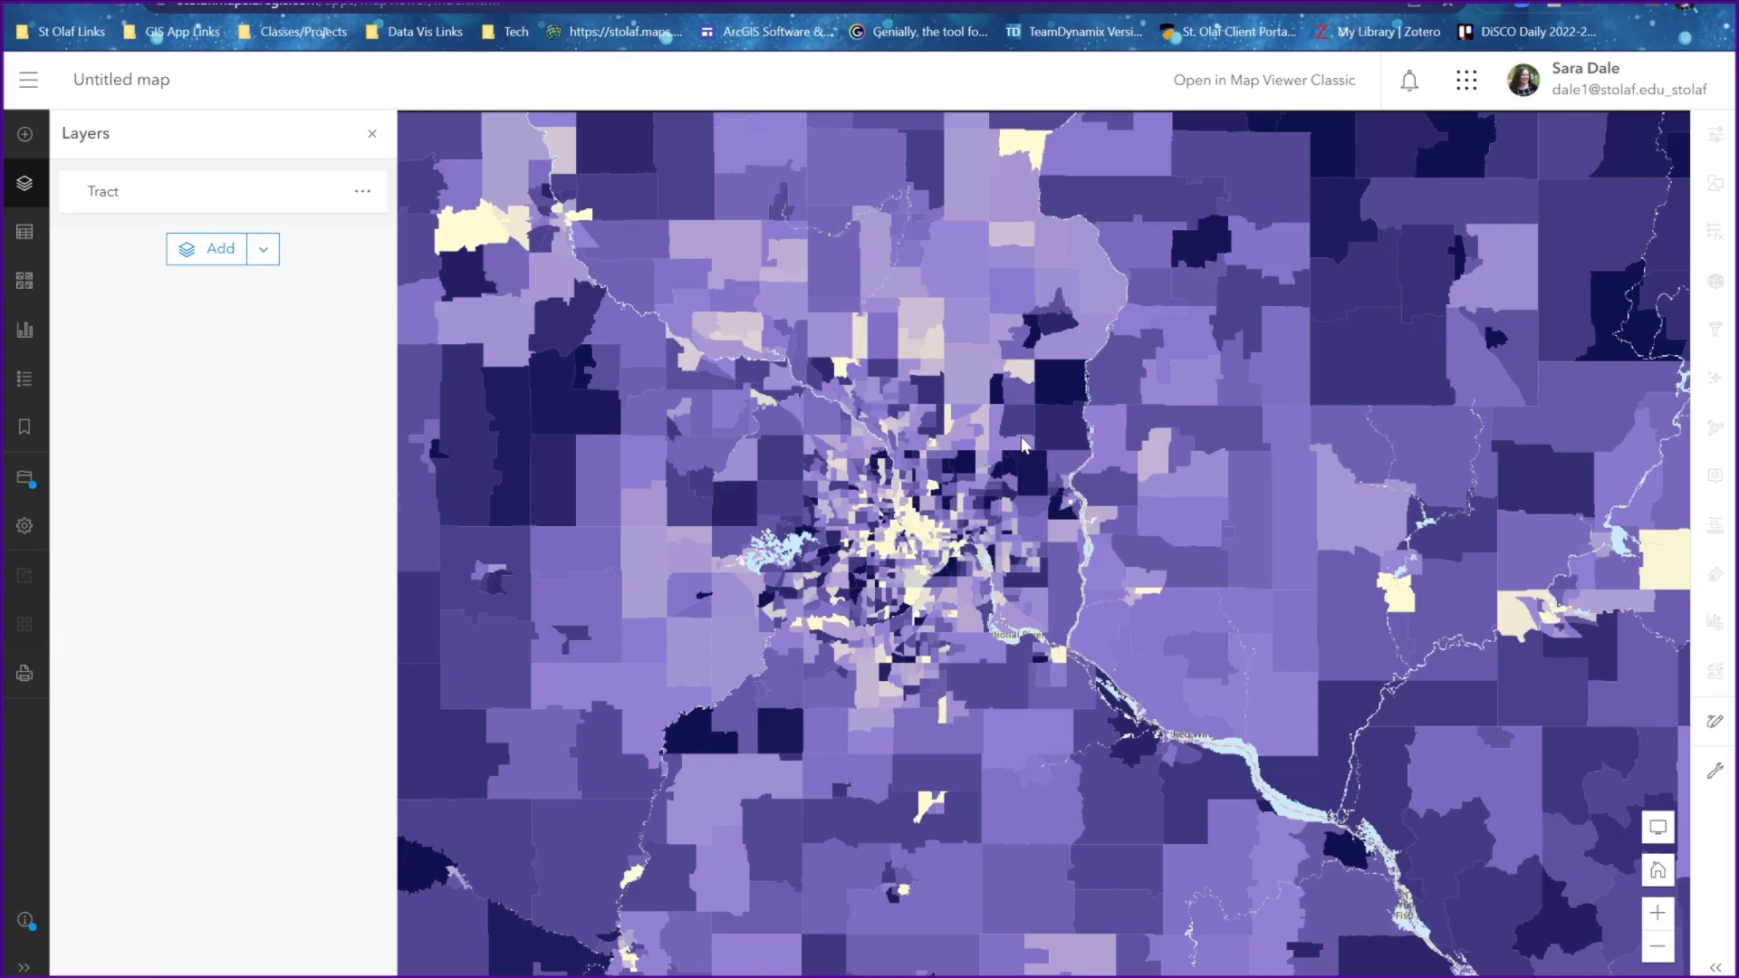
scroll(815, 308, "down", 2)
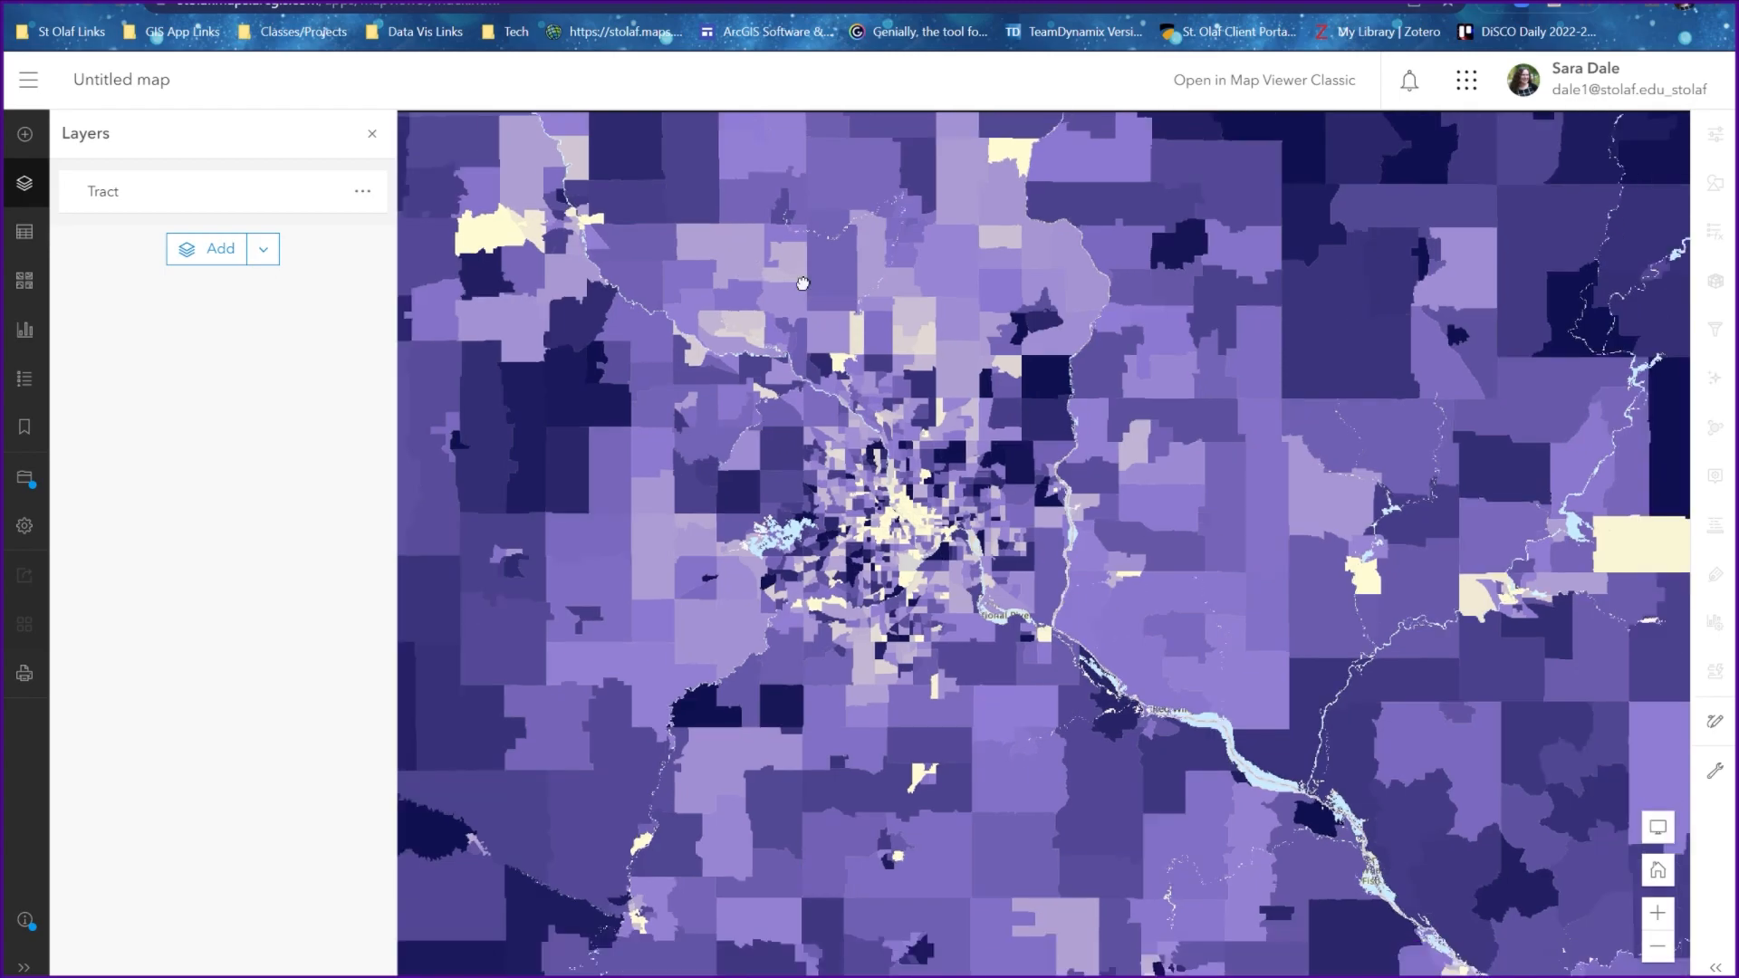
left_click_drag(890, 323, 926, 458)
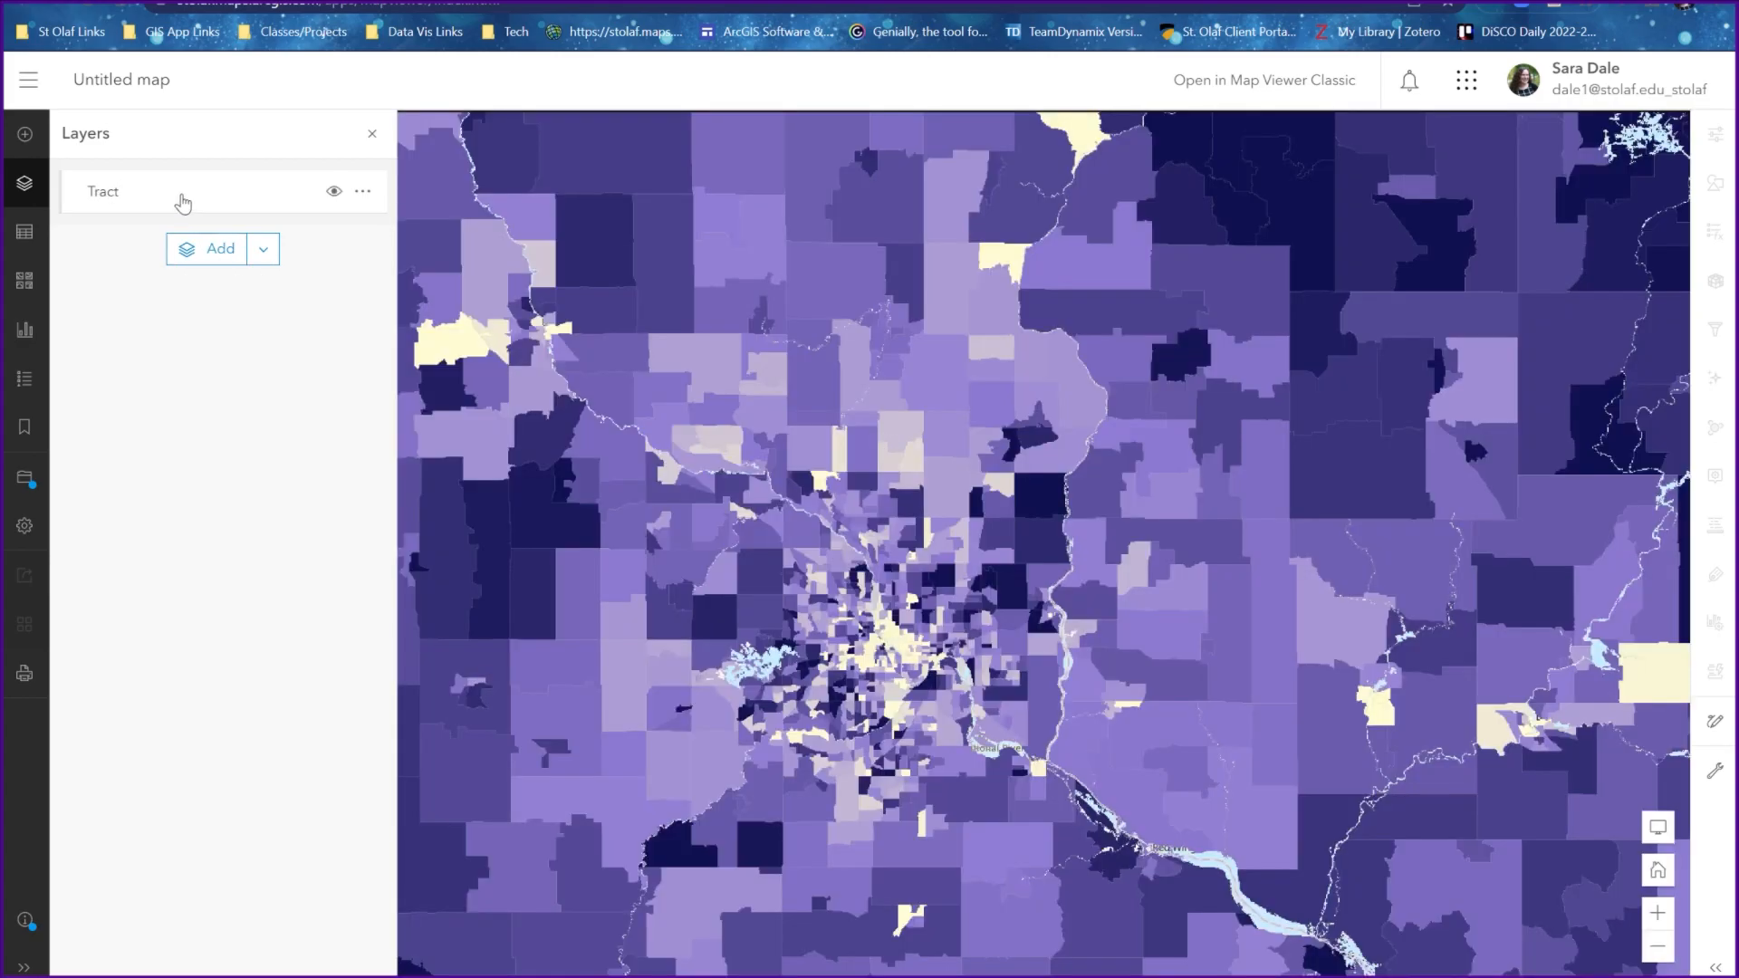
Show the Tract layer's properties and examine how its visible range relates to the current map scale
left_click(183, 203)
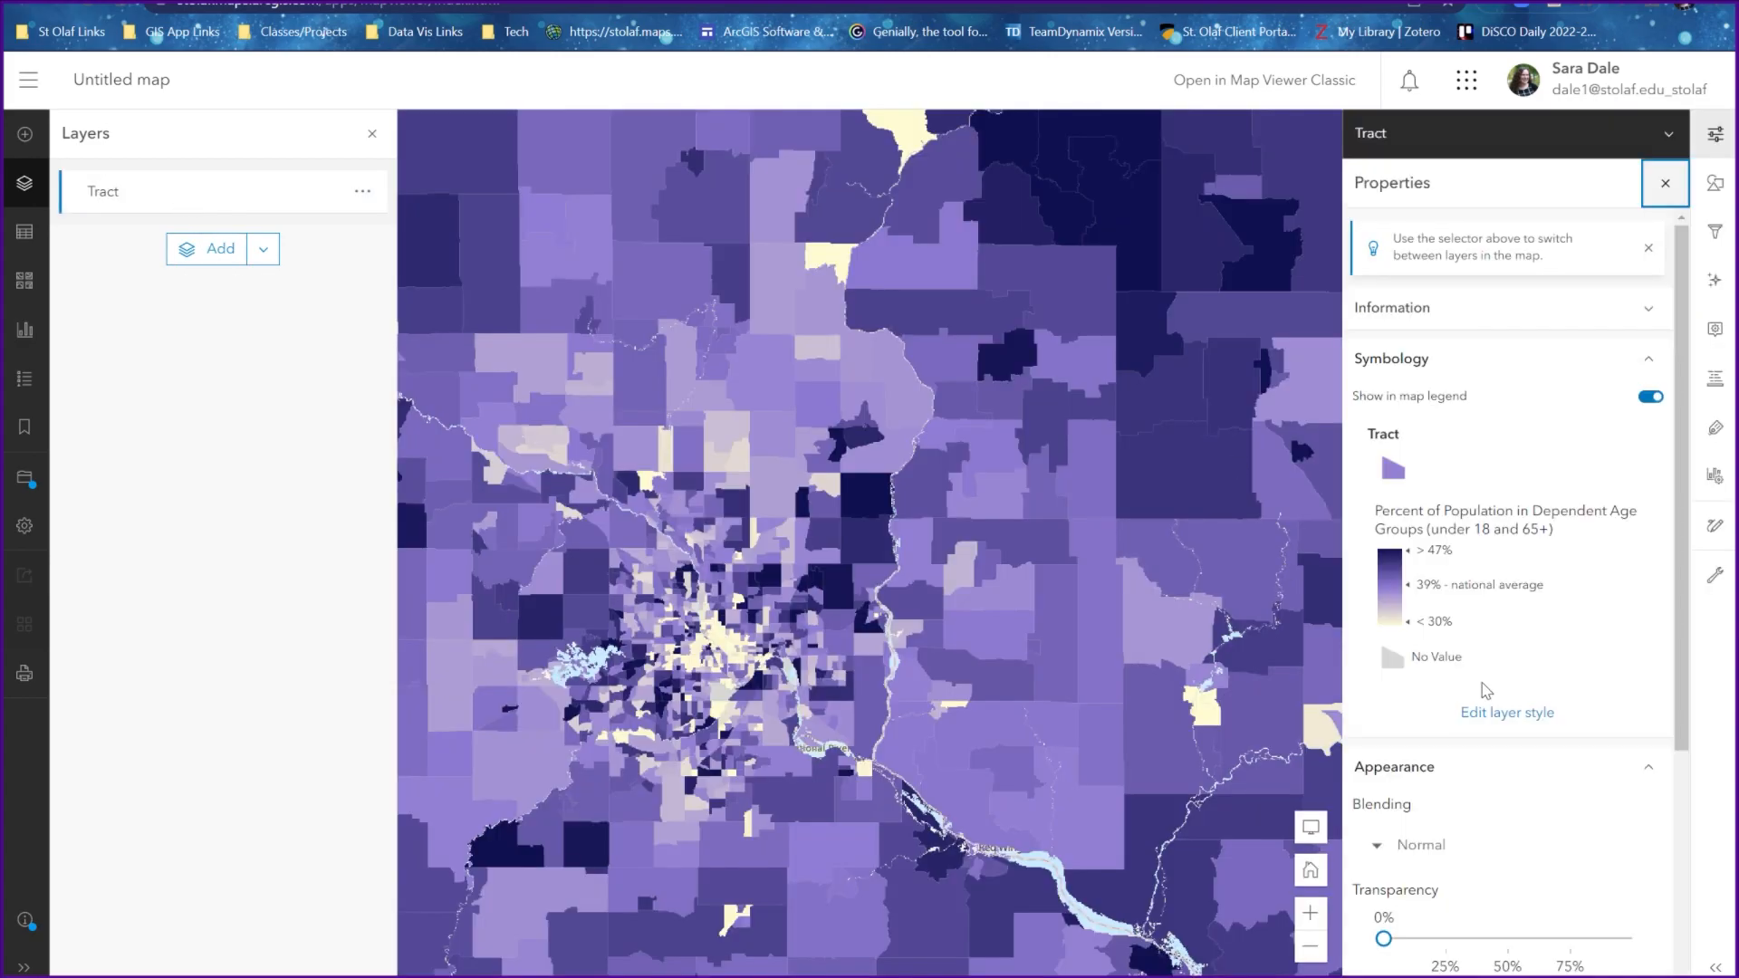
scroll(1485, 690, "down", 4)
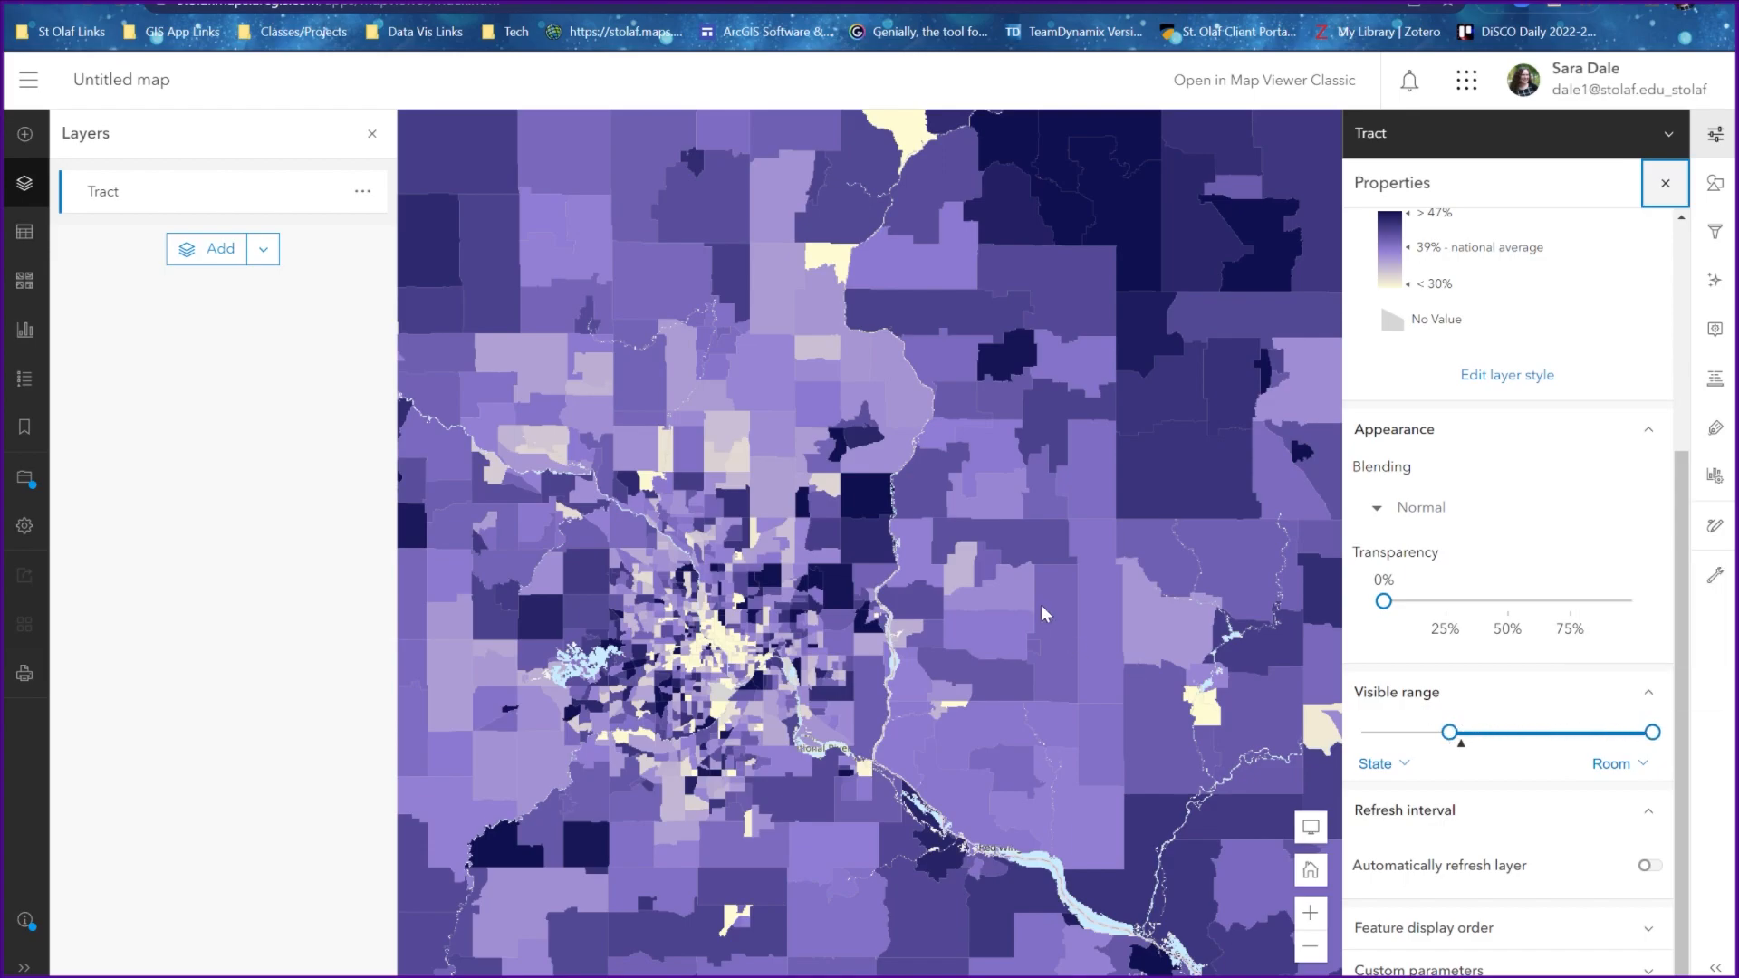
scroll(1040, 613, "up", 1)
scroll(1041, 605, "down", 1)
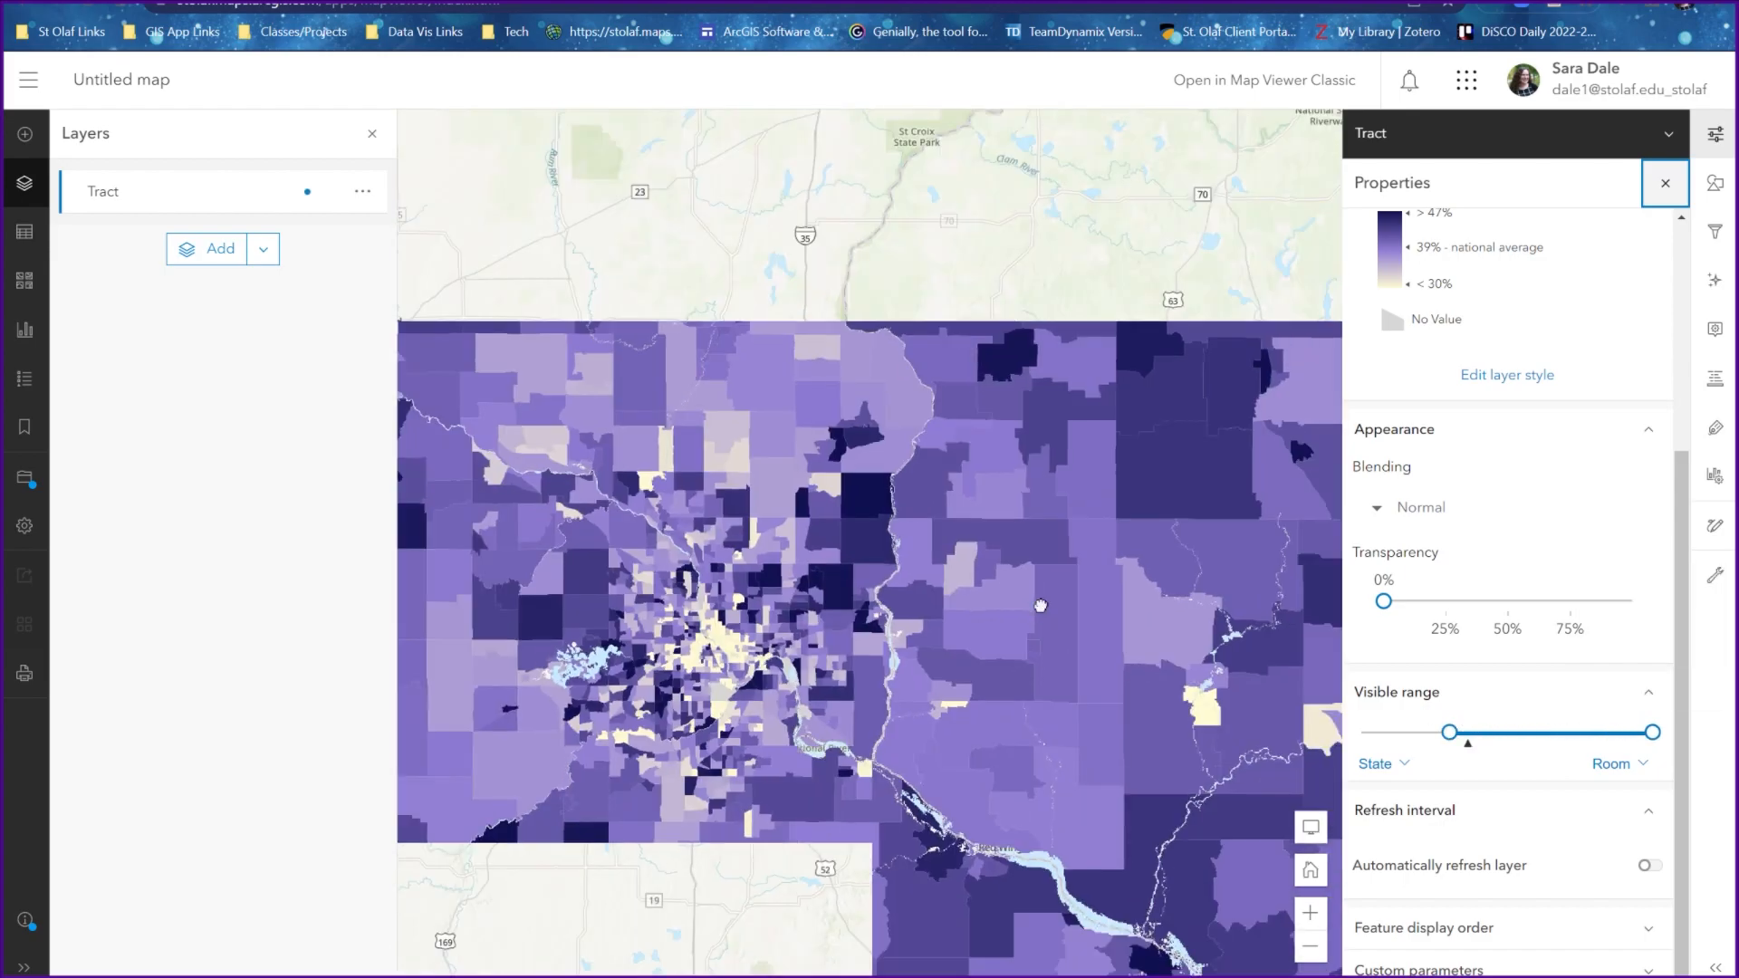
scroll(1040, 605, "down", 1)
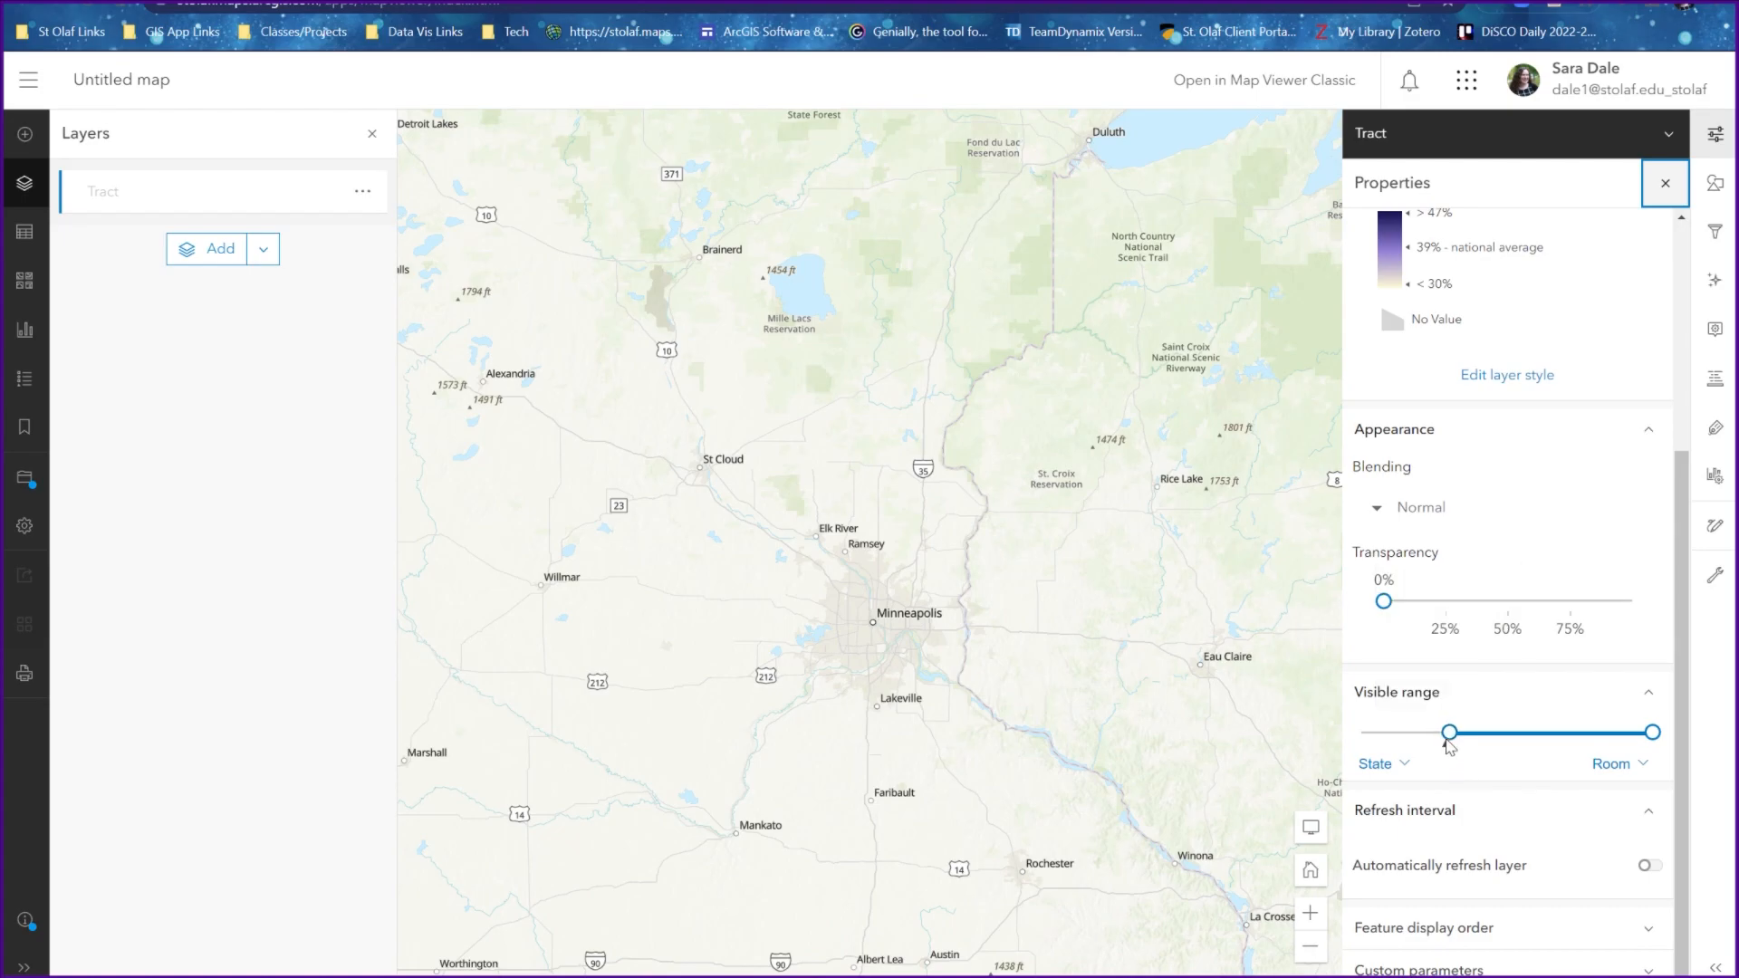
scroll(816, 541, "down", 1)
scroll(817, 541, "down", 1)
scroll(817, 540, "up", 1)
scroll(816, 540, "up", 1)
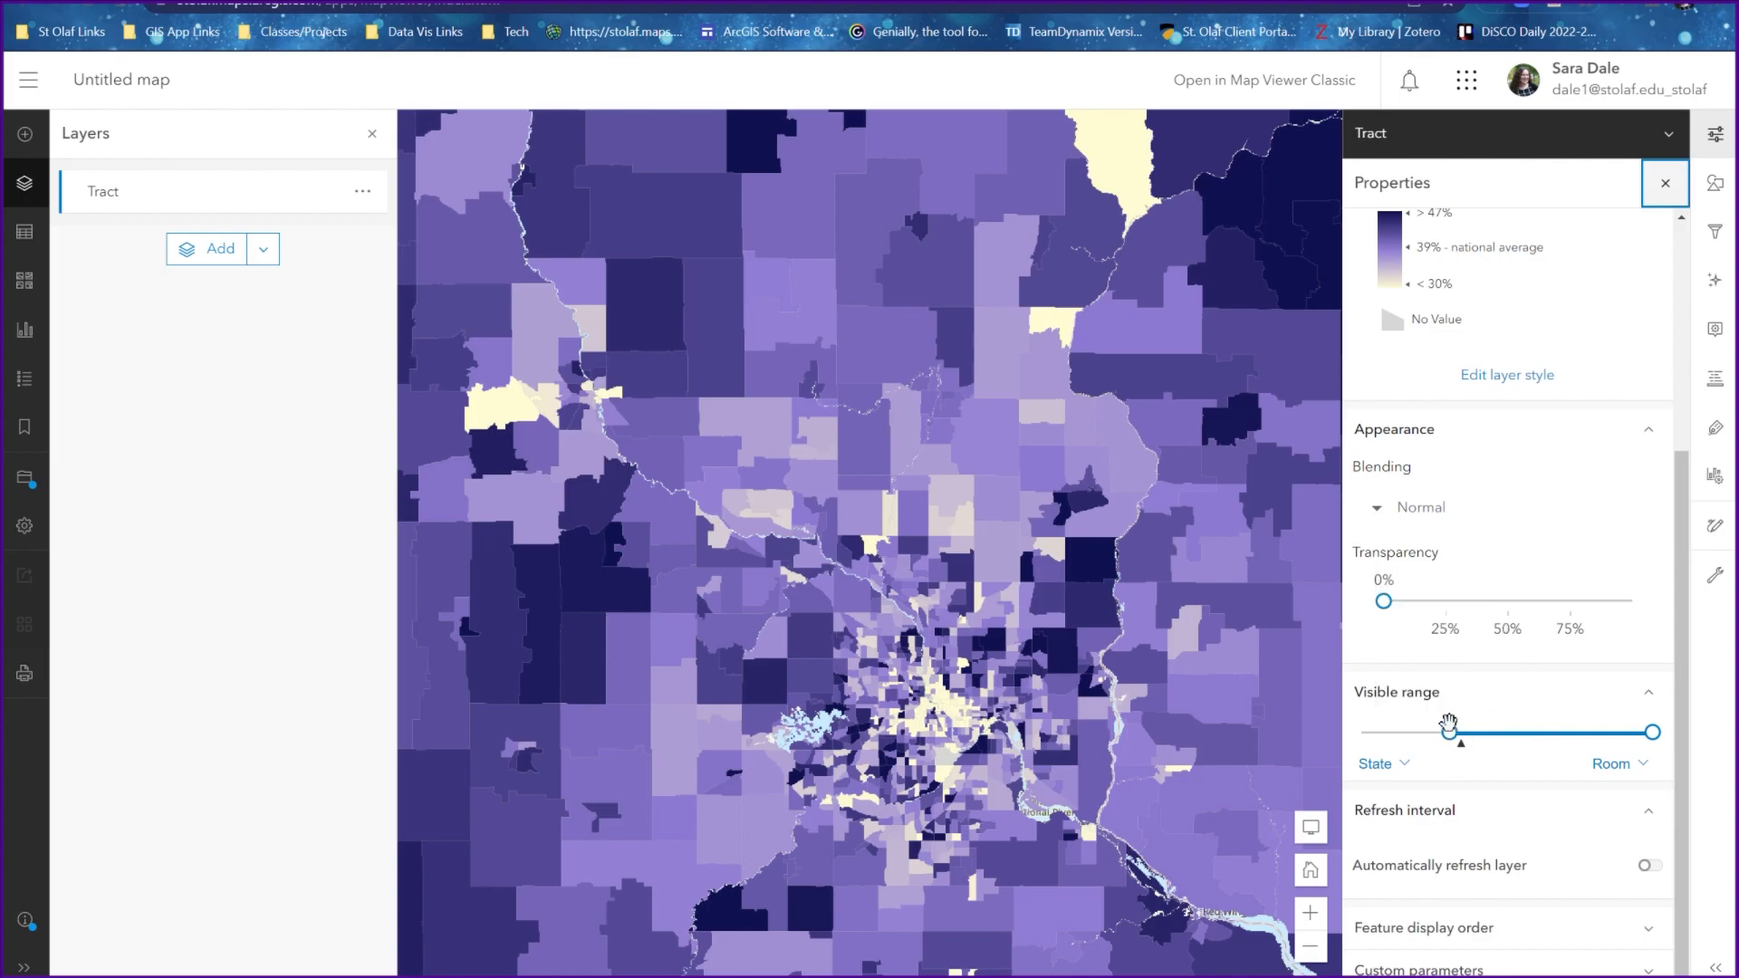
Extend the Tract layer's visible range out to World and check the tracts at a national scale
mouse_move(1450, 732)
left_click_drag(1450, 733, 1362, 733)
scroll(1024, 703, "down", 1)
scroll(1024, 703, "down", 2)
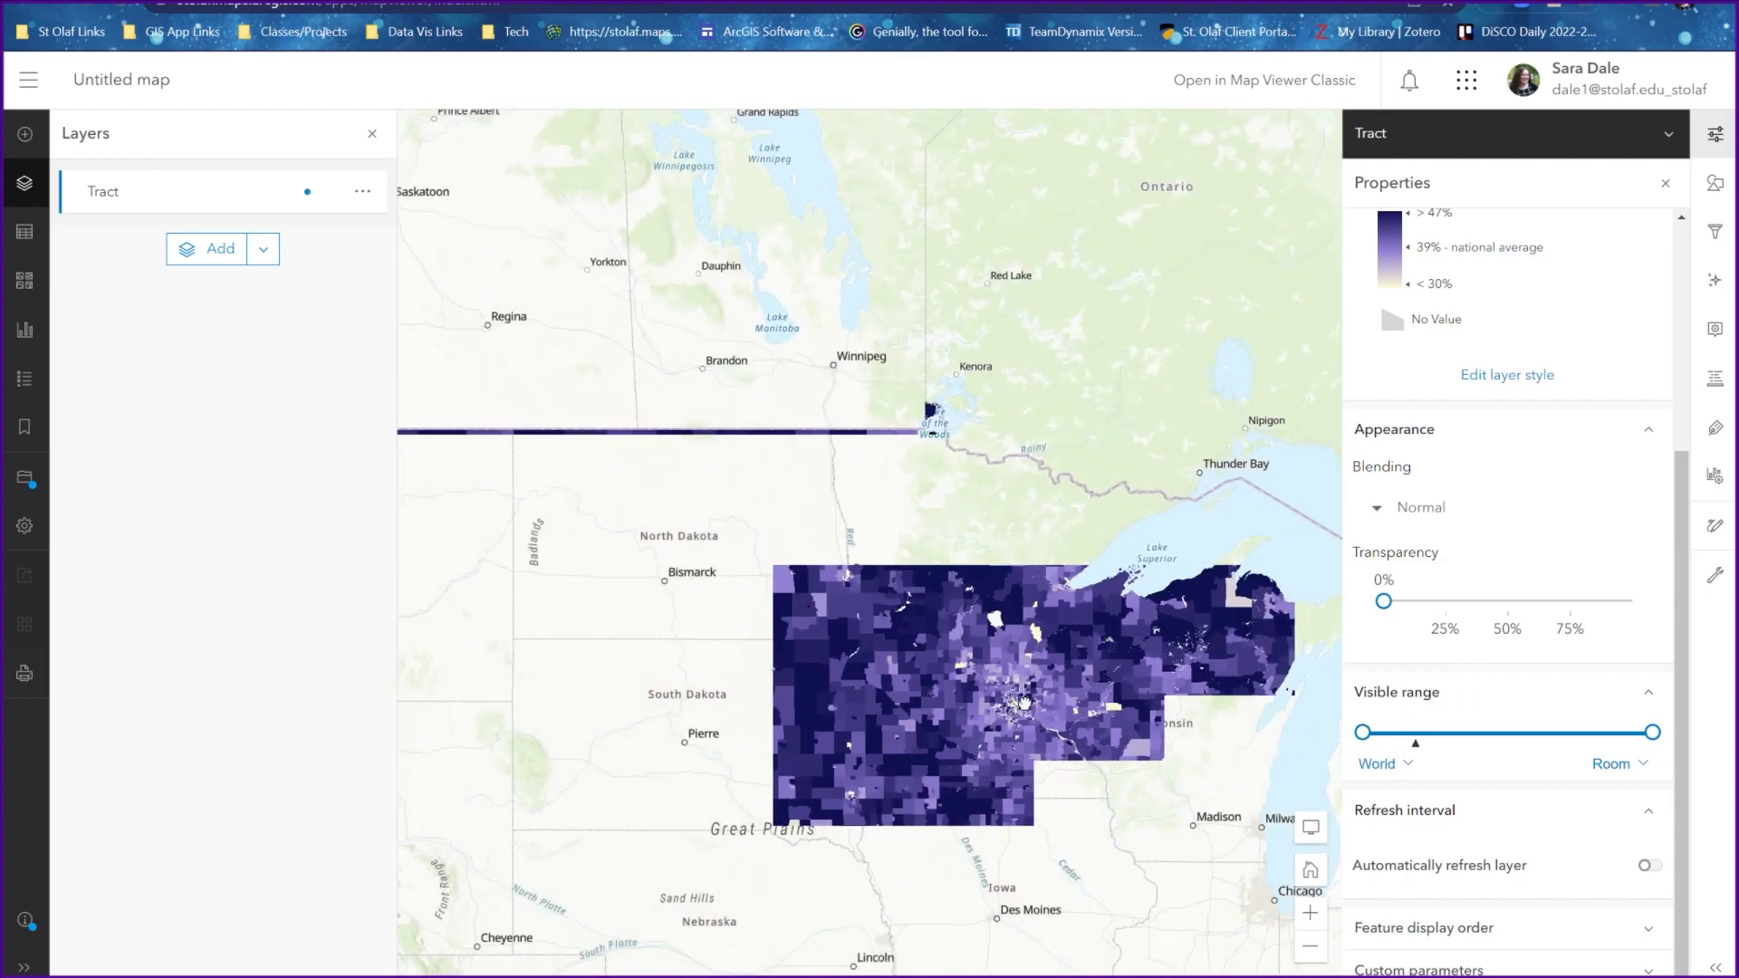
left_click_drag(1049, 814, 878, 457)
scroll(811, 570, "down", 1)
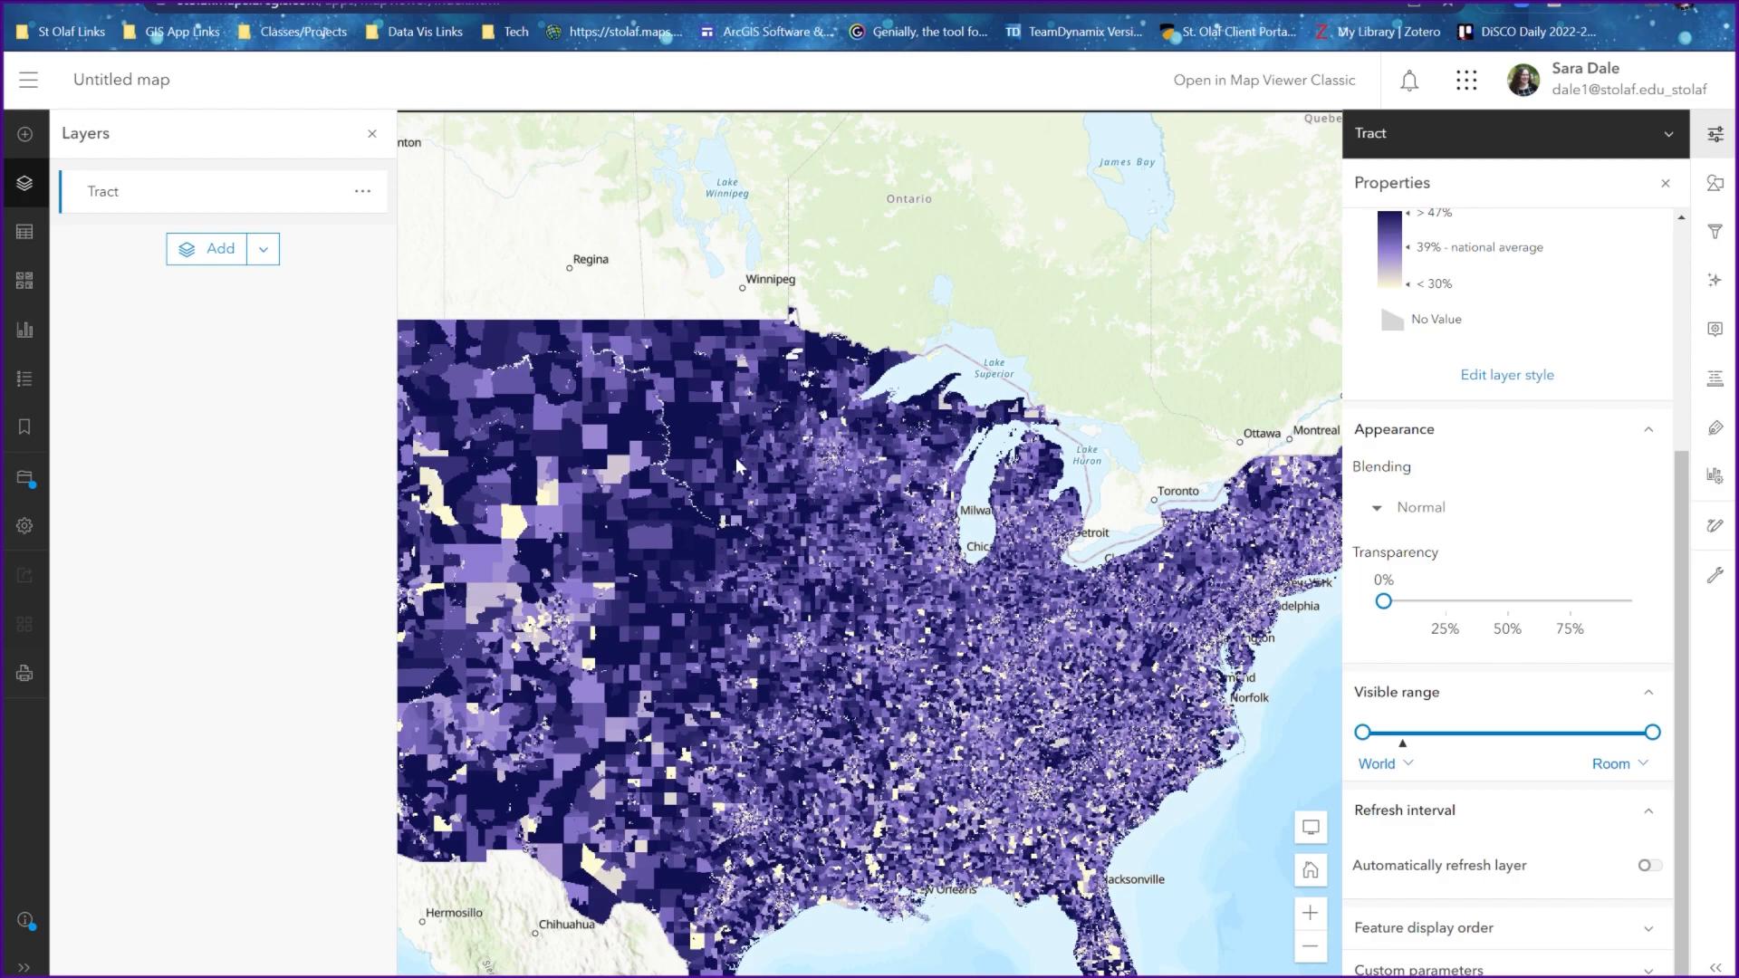
Examine how the census tracts draw at continental, national and regional scales, from all of North America to the Great Lakes area
scroll(950, 670, "down", 1)
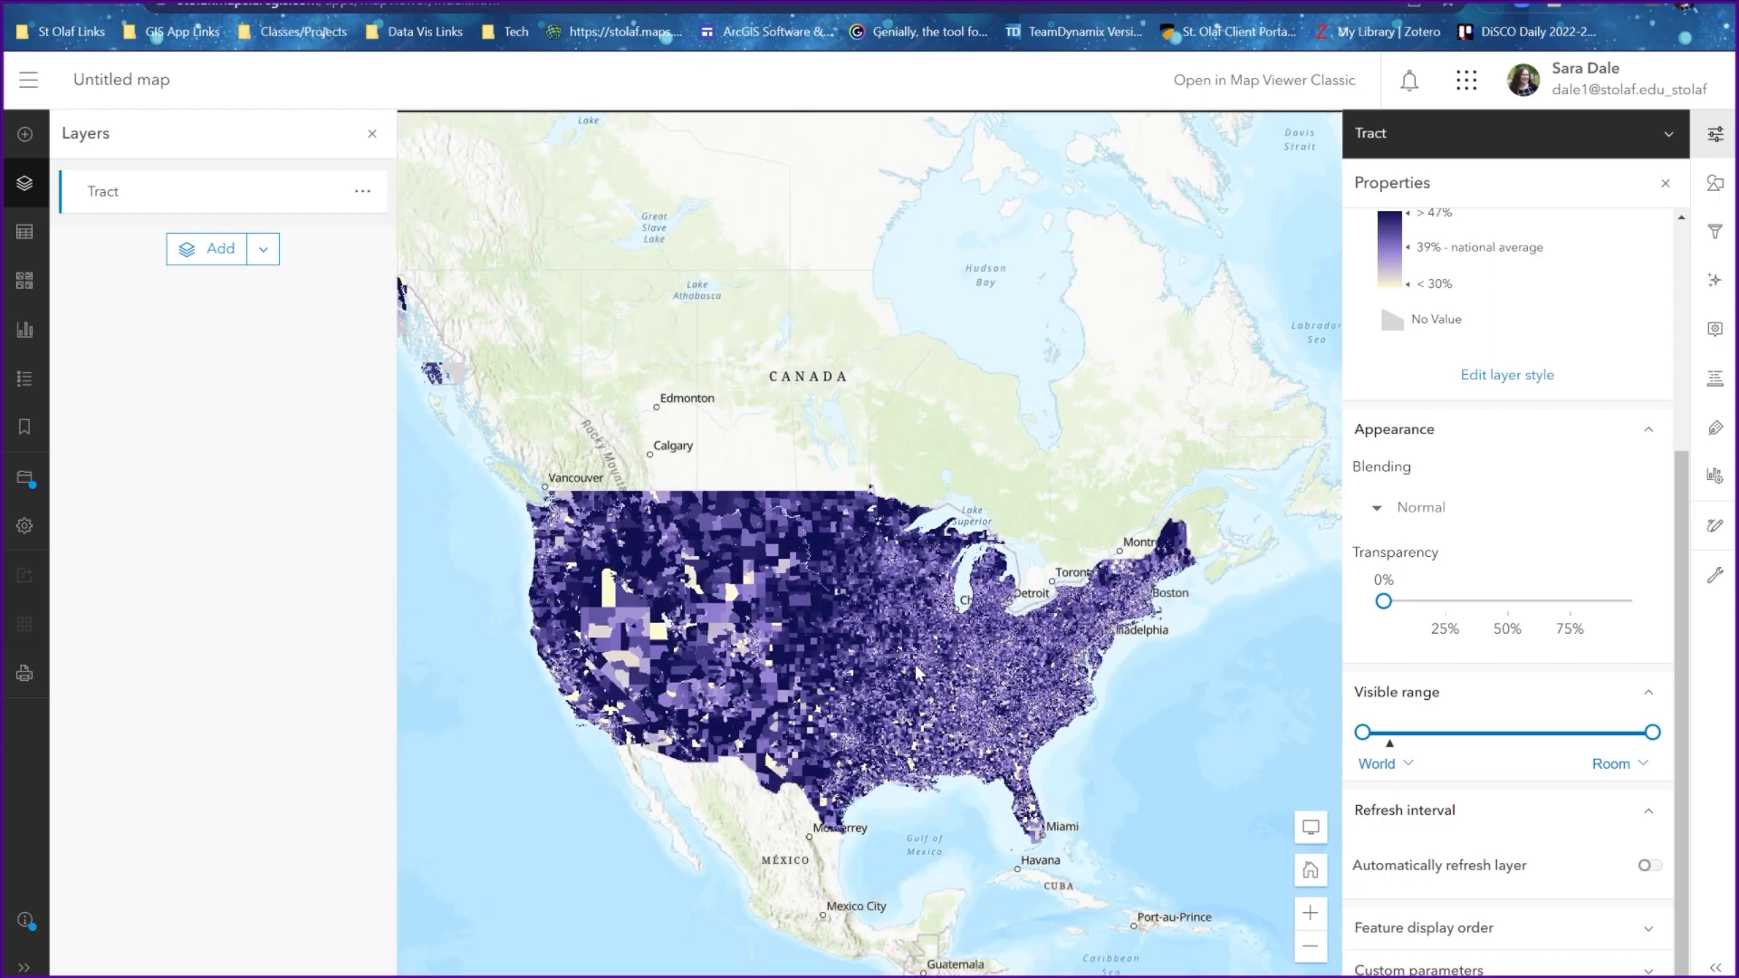
scroll(914, 664, "up", 1)
scroll(920, 674, "up", 2)
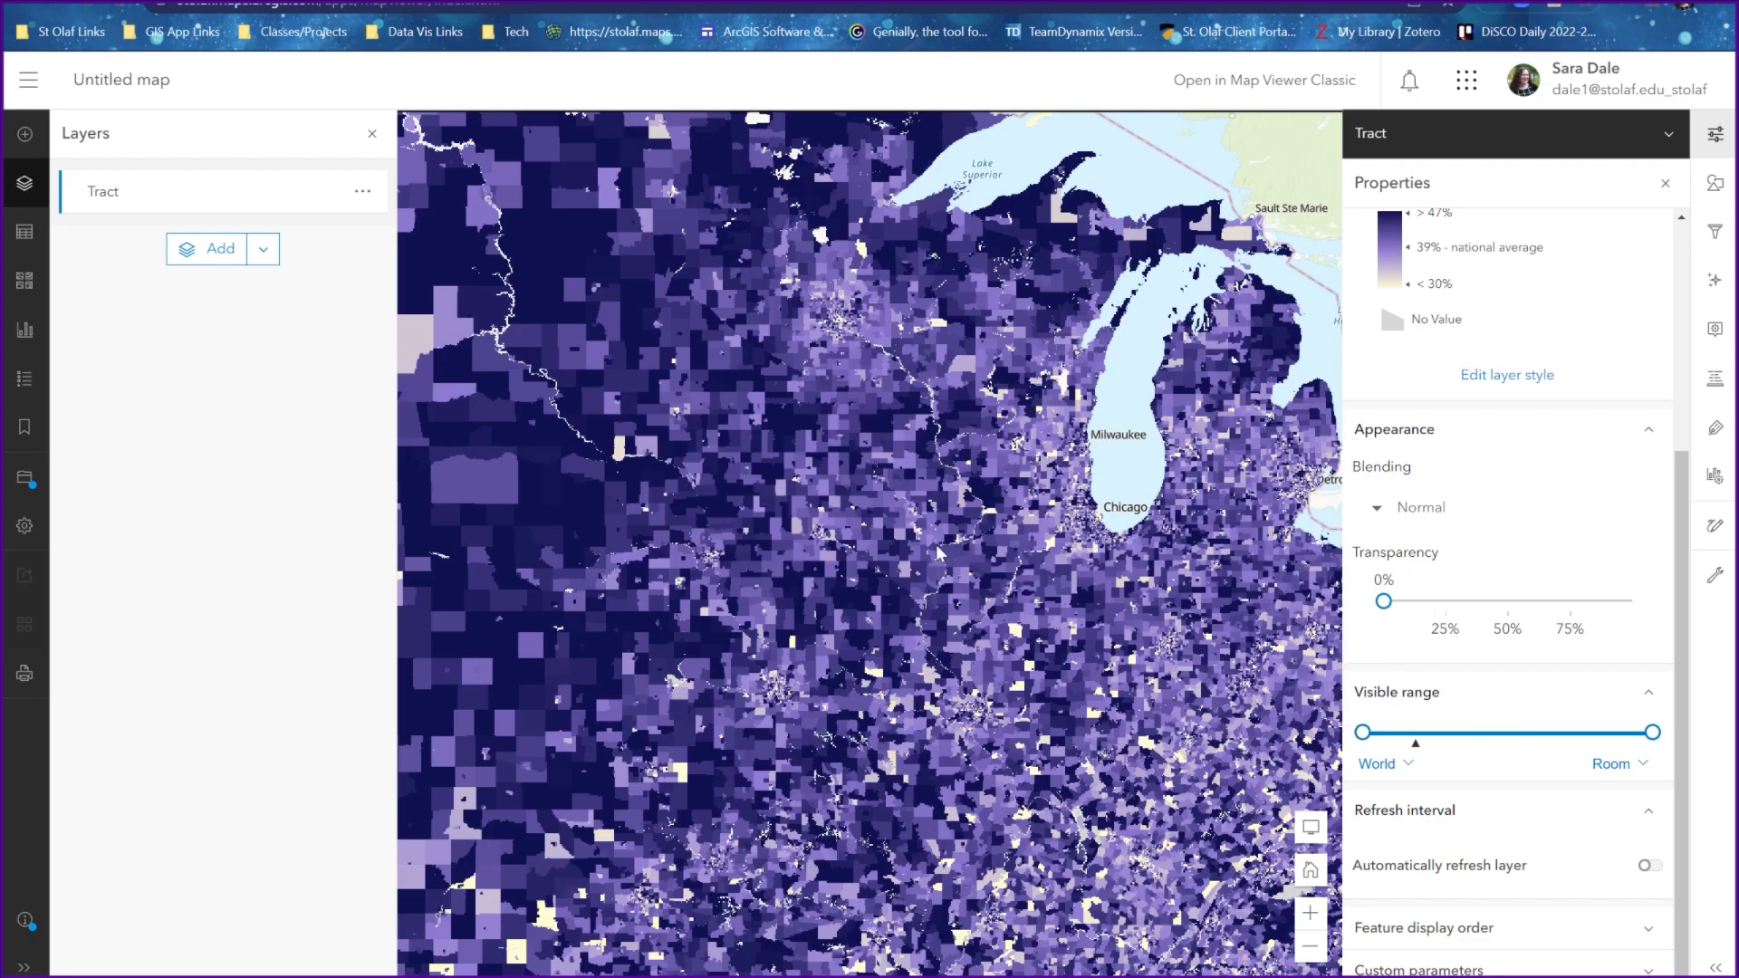
scroll(939, 552, "down", 2)
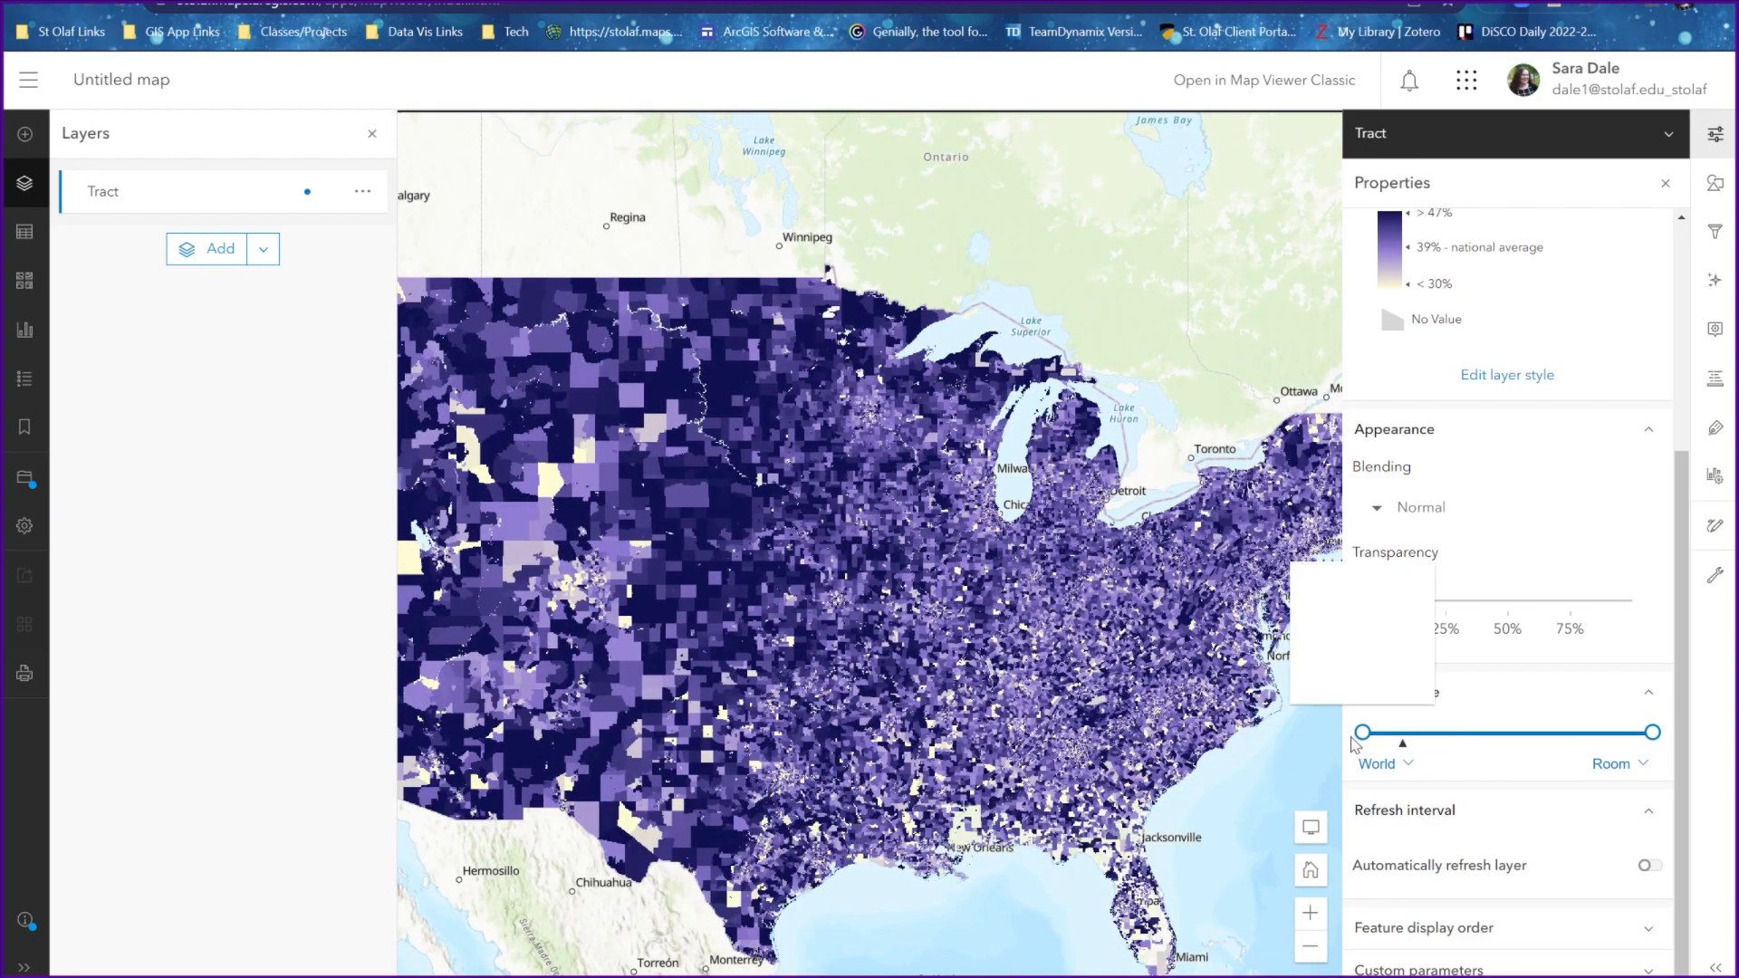
scroll(1107, 629, "up", 3)
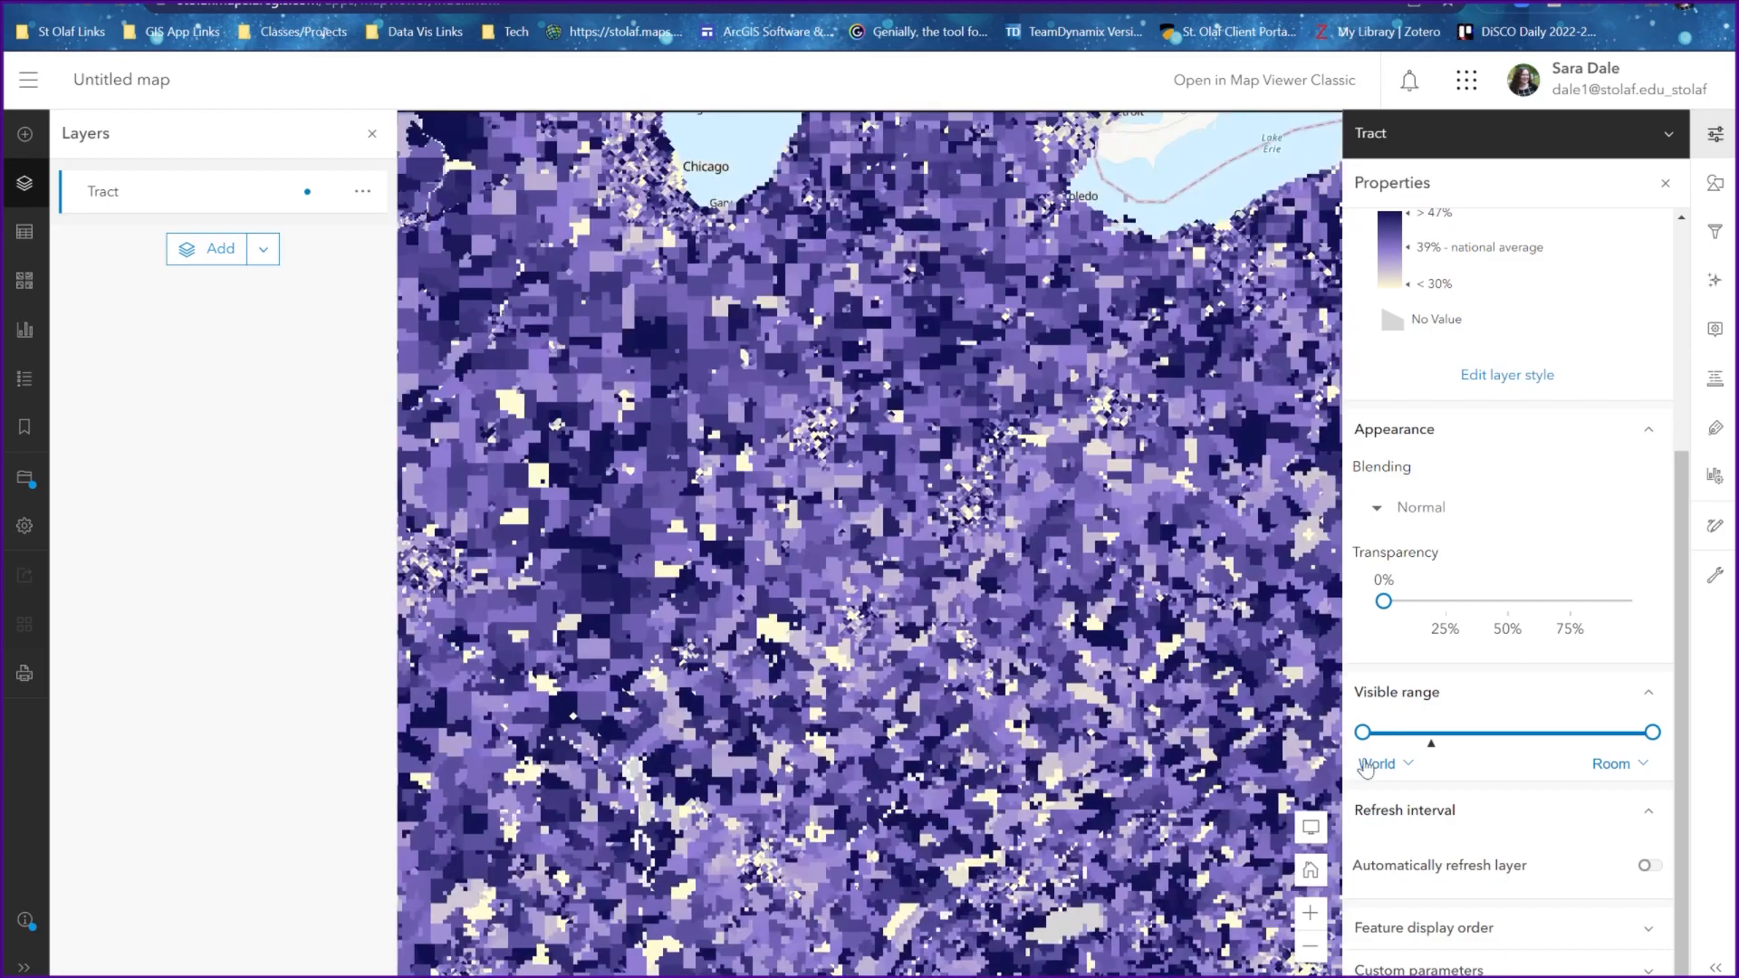
scroll(947, 766, "up", 2)
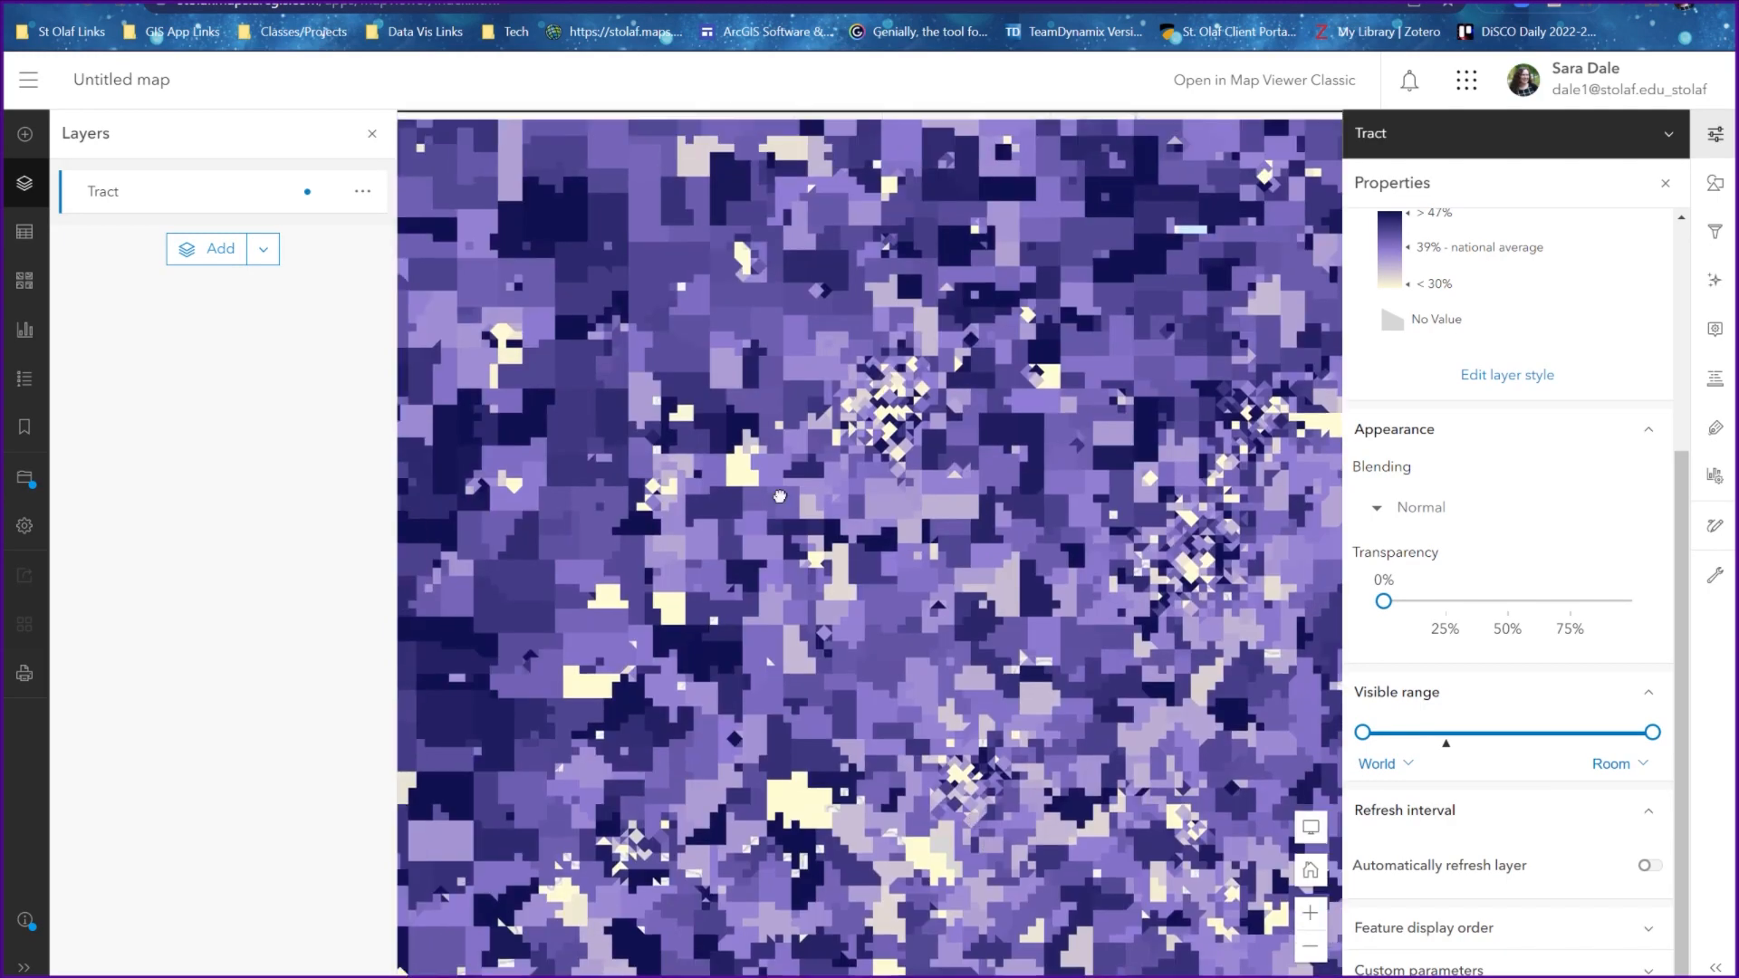
scroll(948, 767, "down", 2)
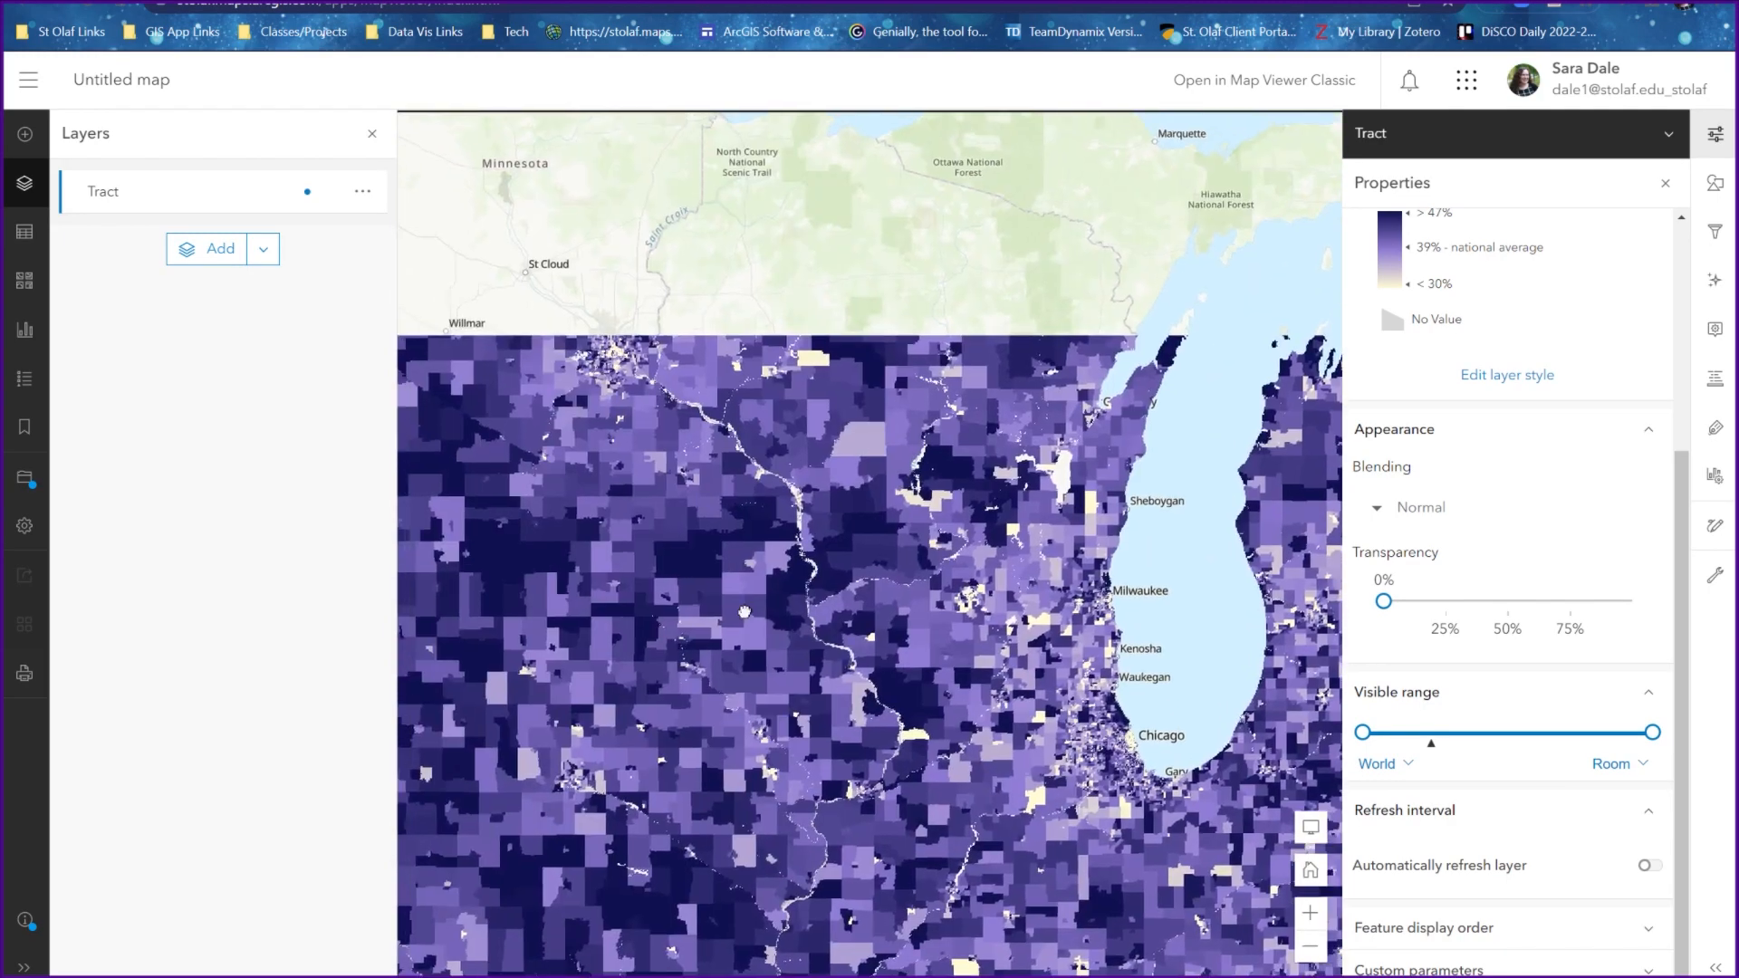
mouse_move(686, 547)
left_mouse_down()
mouse_move(993, 746)
mouse_move(854, 654)
left_mouse_up()
scroll(986, 738, "down", 2)
scroll(804, 670, "up", 1)
scroll(881, 698, "down", 1)
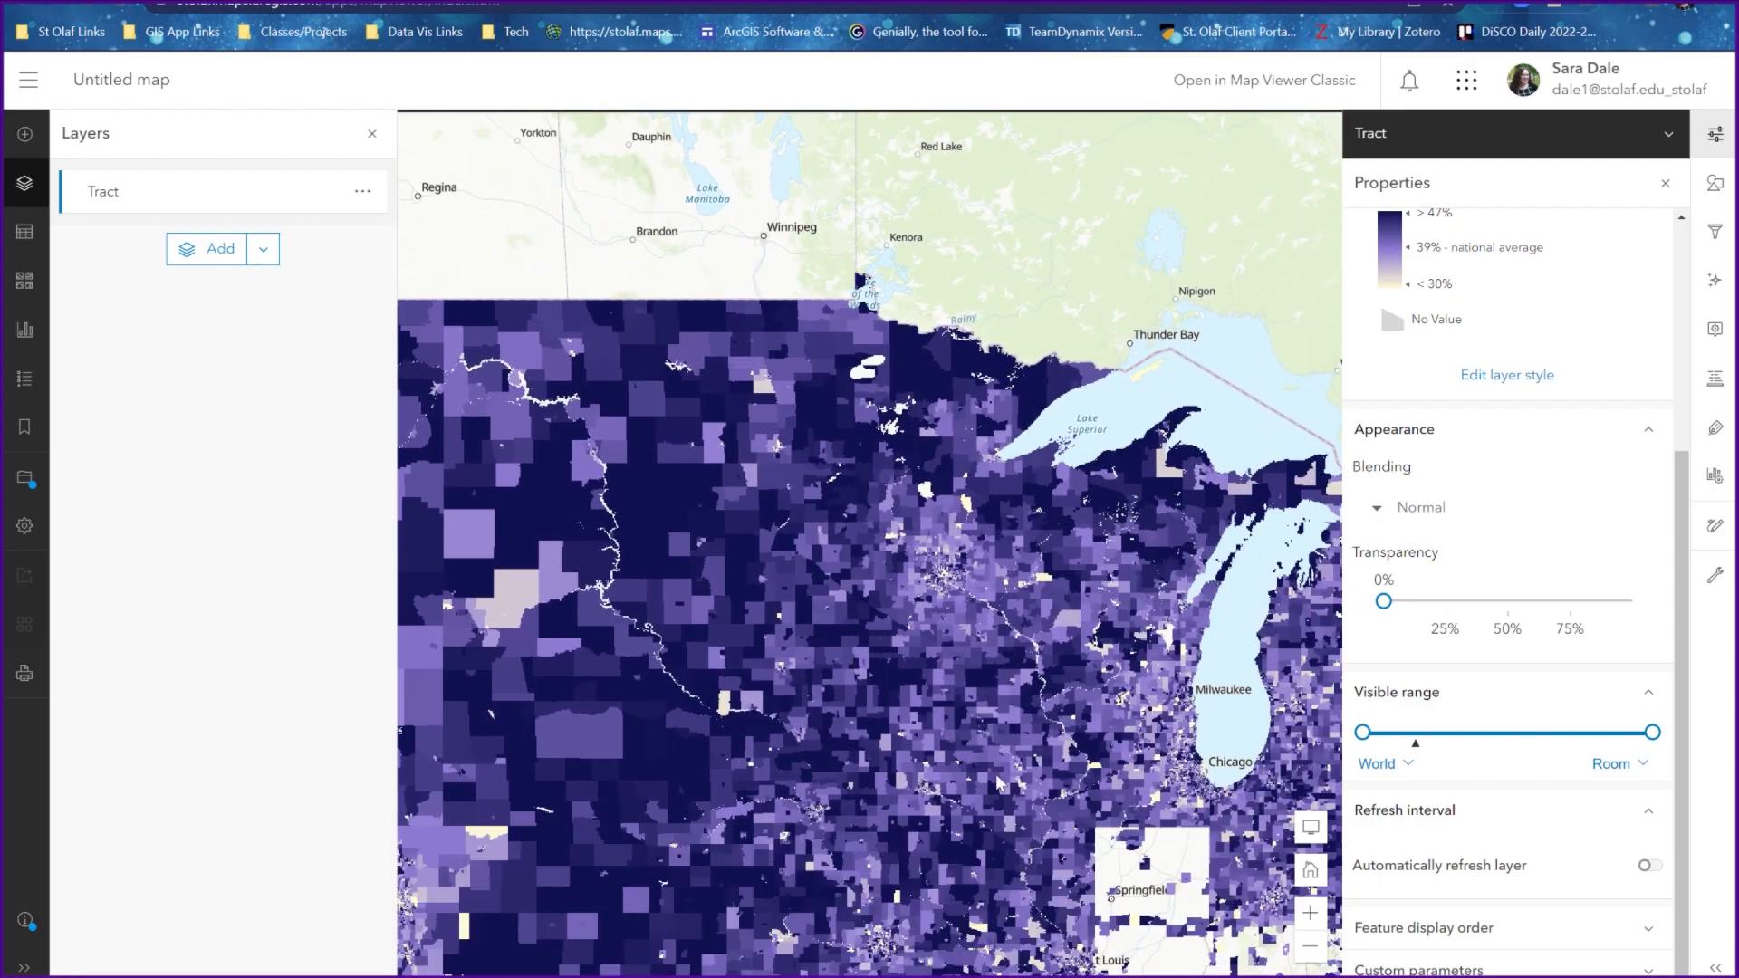
Restrict the Tract layer's visible range to States through Room and check the tracts at a closer regional scale
left_click_drag(1362, 732, 1424, 731)
scroll(895, 552, "up", 1)
scroll(1024, 647, "up", 2)
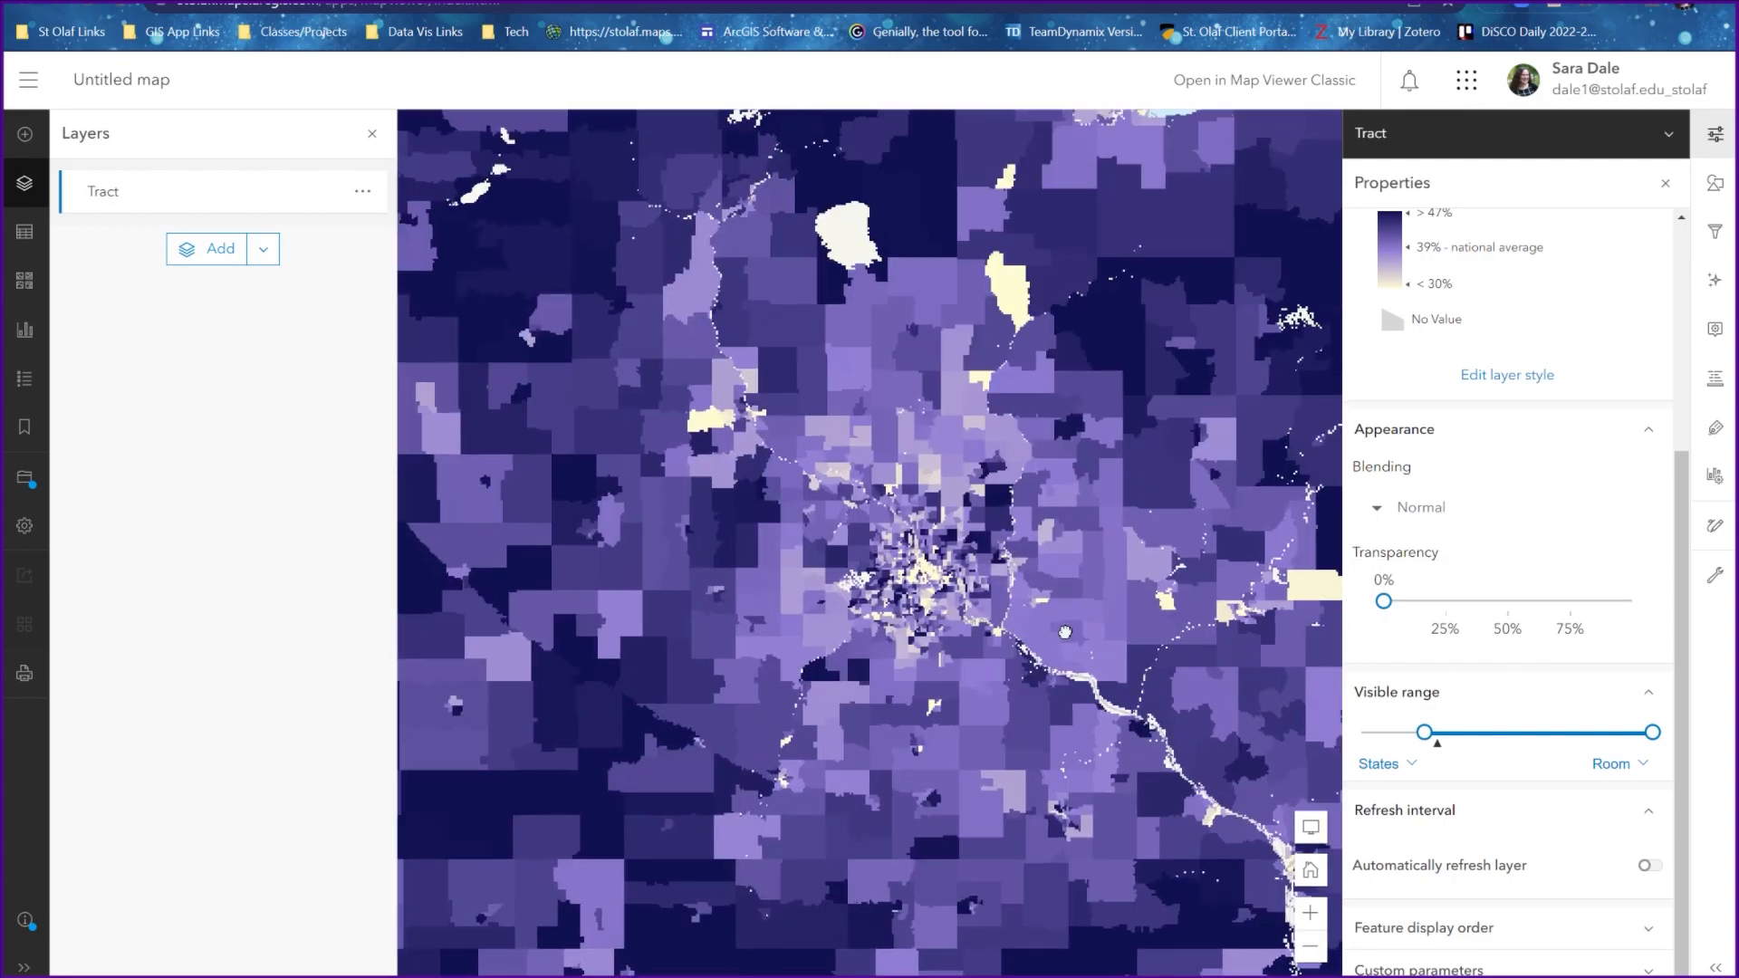